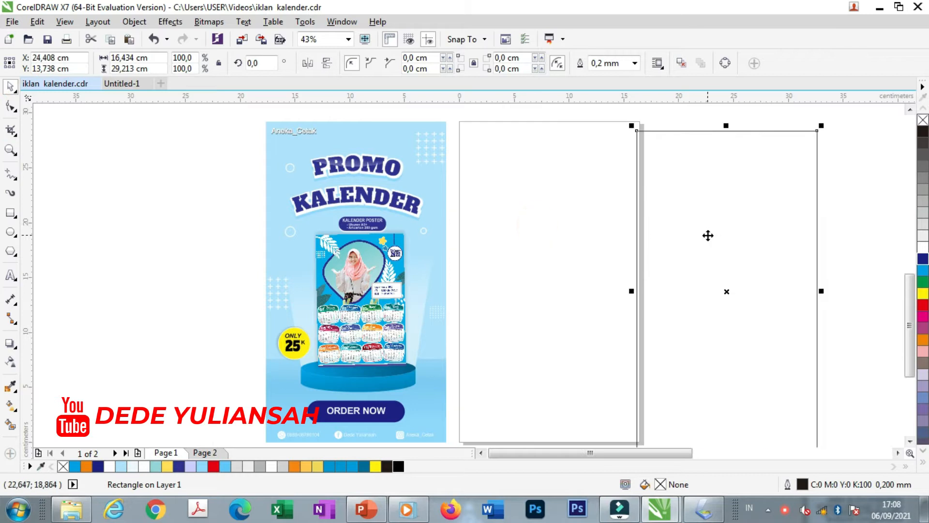
Step: Undo the blank rectangle's last move and give it a light blue #B0E3FF fill with no outline
{"action": "key", "text": "ctrl+z"}
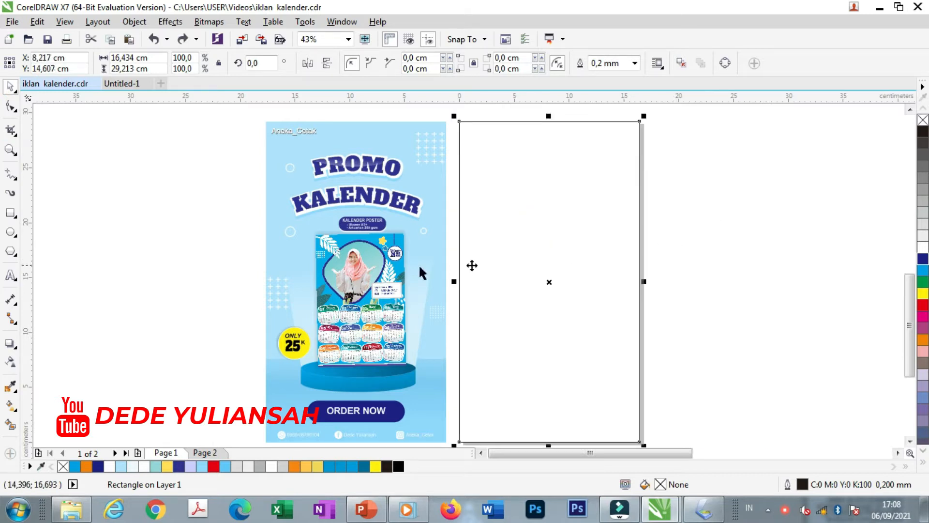
{"action": "left_click", "coordinate": [120, 466]}
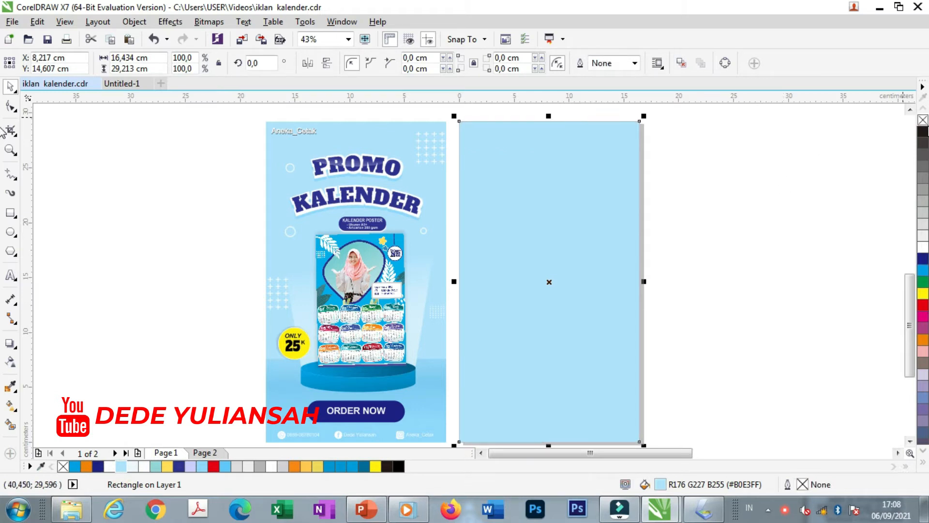
{"action": "left_click", "coordinate": [772, 183]}
{"action": "left_click_drag", "start_coordinate": [535, 226], "coordinate": [627, 232]}
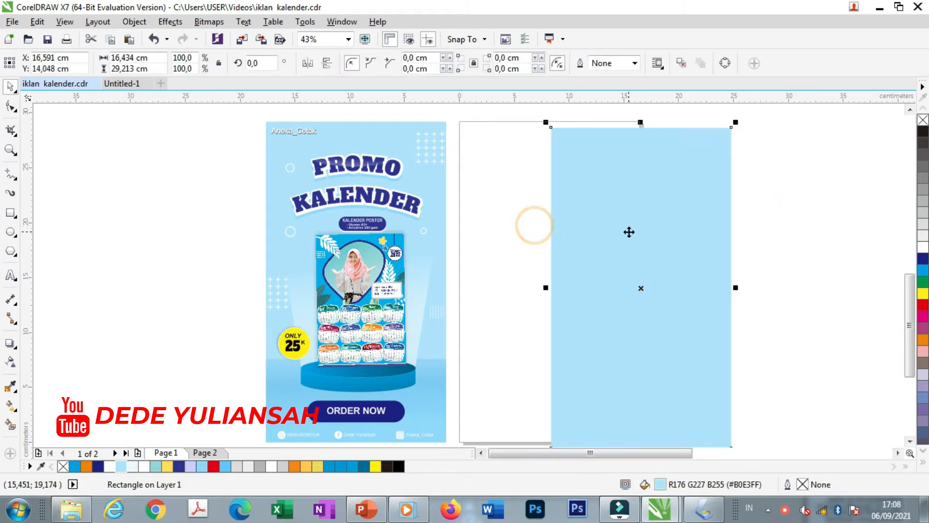
{"action": "key", "text": "ctrl+z"}
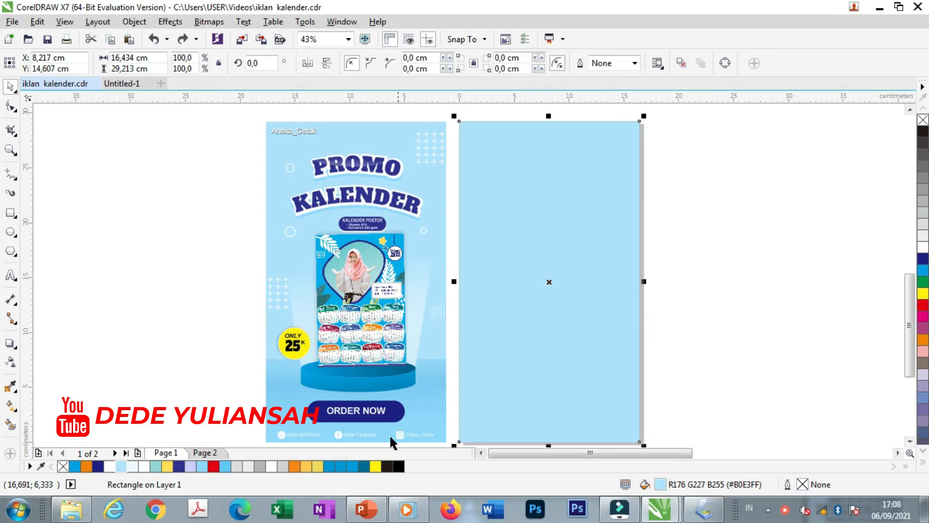
Step: Draw an ellipse about 10.2 cm wide over the reference podium's top face and stretch it to about 1.71 cm high
{"action": "scroll", "coordinate": [385, 433], "scroll_direction": "up", "scroll_amount": 2}
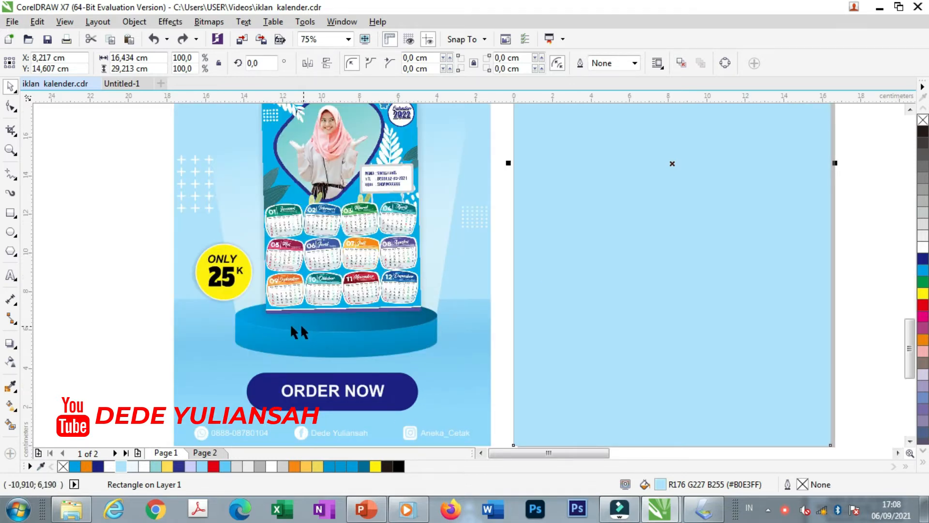
{"action": "left_click", "coordinate": [11, 233]}
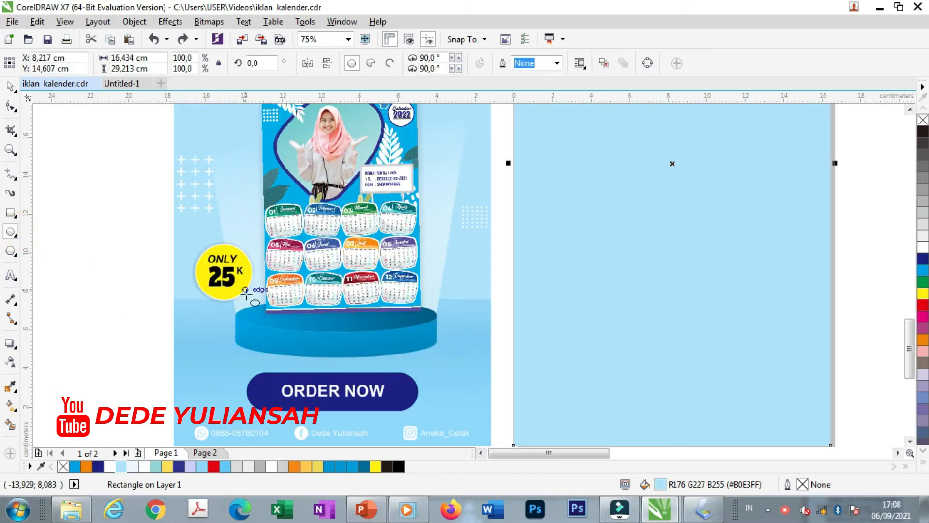
{"action": "left_click_drag", "start_coordinate": [238, 312], "coordinate": [439, 323]}
{"action": "scroll", "coordinate": [329, 307], "scroll_direction": "up", "scroll_amount": 2}
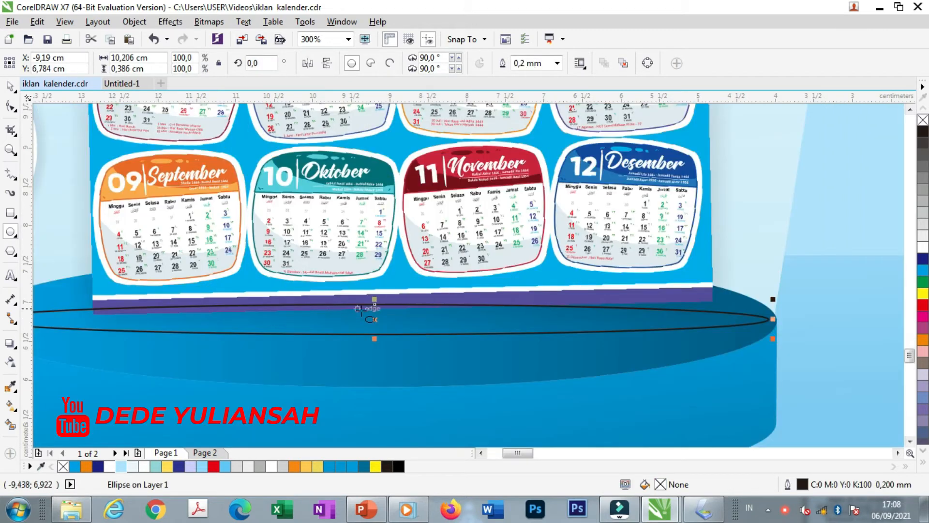
{"action": "left_click_drag", "start_coordinate": [375, 297], "coordinate": [375, 256]}
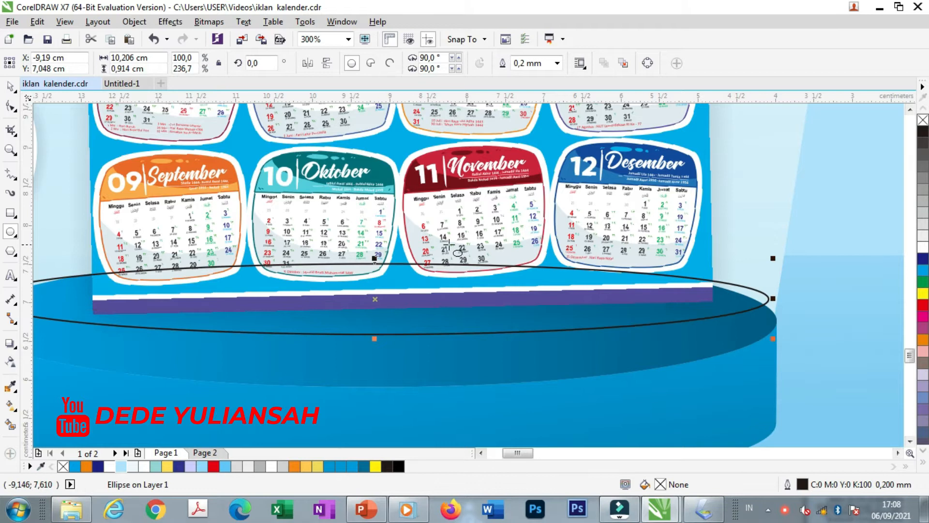
{"action": "scroll", "coordinate": [433, 290], "scroll_direction": "down", "scroll_amount": 1}
{"action": "left_click_drag", "start_coordinate": [411, 294], "coordinate": [412, 320]}
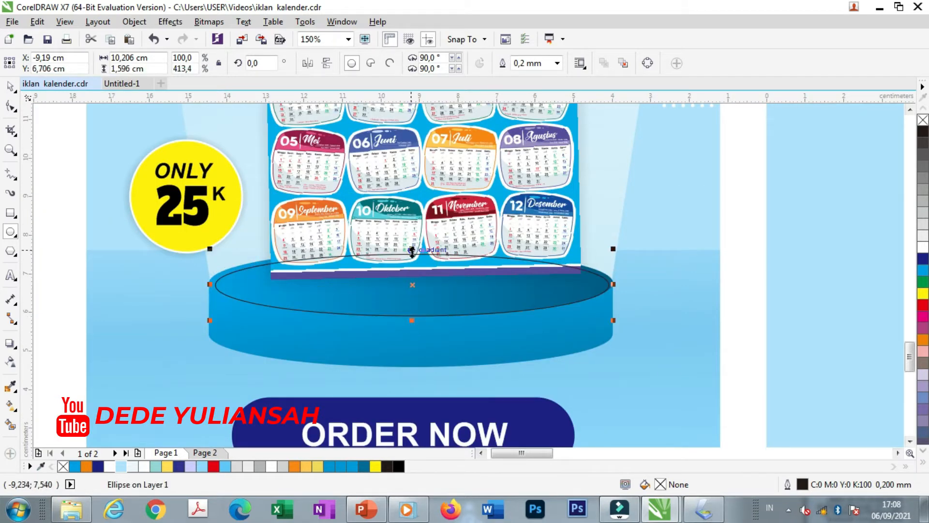
{"action": "left_click_drag", "start_coordinate": [412, 248], "coordinate": [412, 245]}
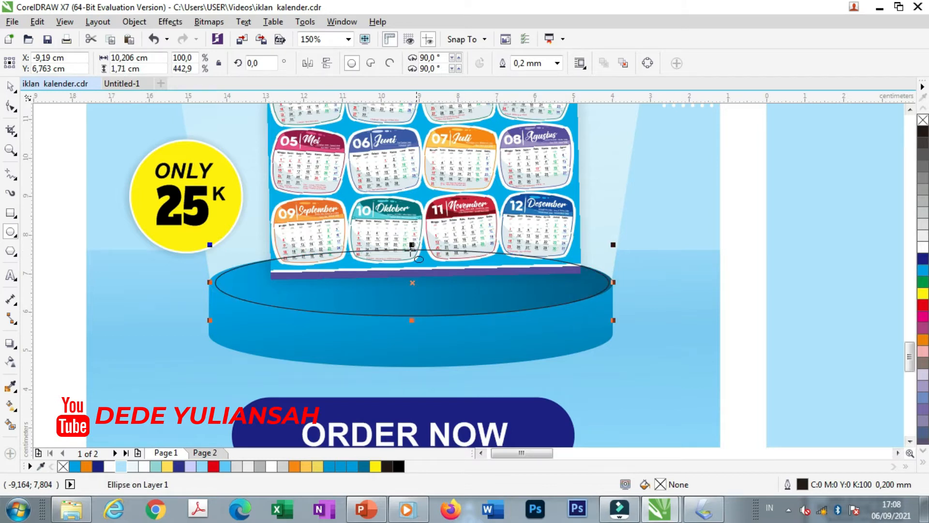
Step: Widen the ellipse on both sides to about 10.47 cm so it meets the podium's edges
{"action": "scroll", "coordinate": [610, 285], "scroll_direction": "up", "scroll_amount": 2}
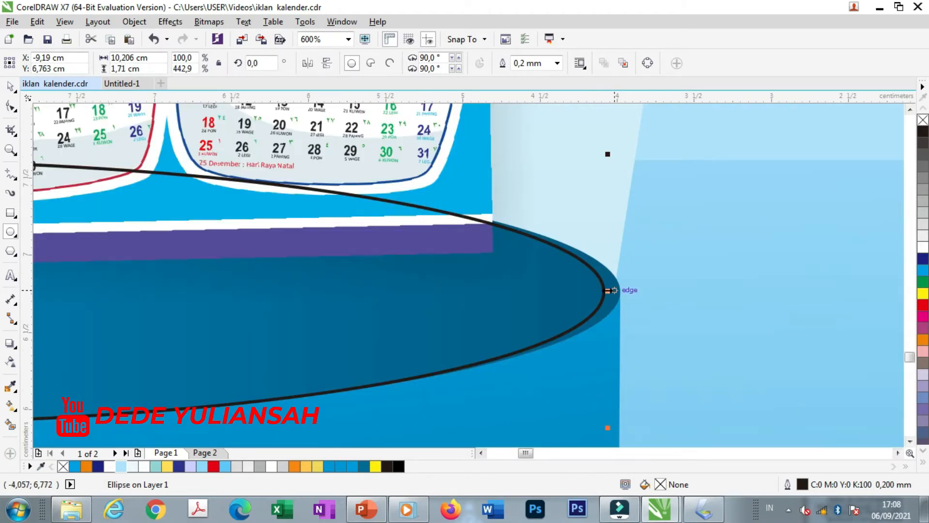
{"action": "left_click_drag", "start_coordinate": [611, 291], "coordinate": [626, 291]}
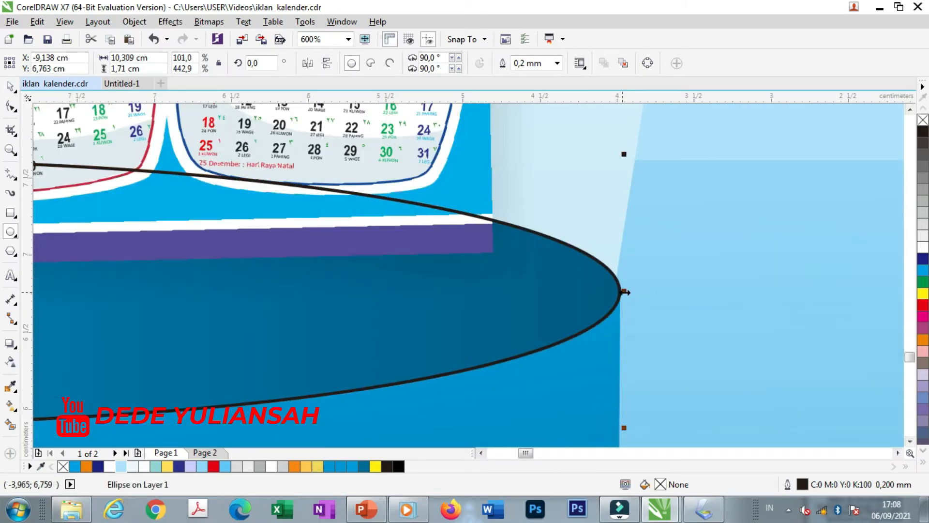
{"action": "scroll", "coordinate": [656, 274], "scroll_direction": "down", "scroll_amount": 2}
{"action": "scroll", "coordinate": [240, 286], "scroll_direction": "up", "scroll_amount": 2}
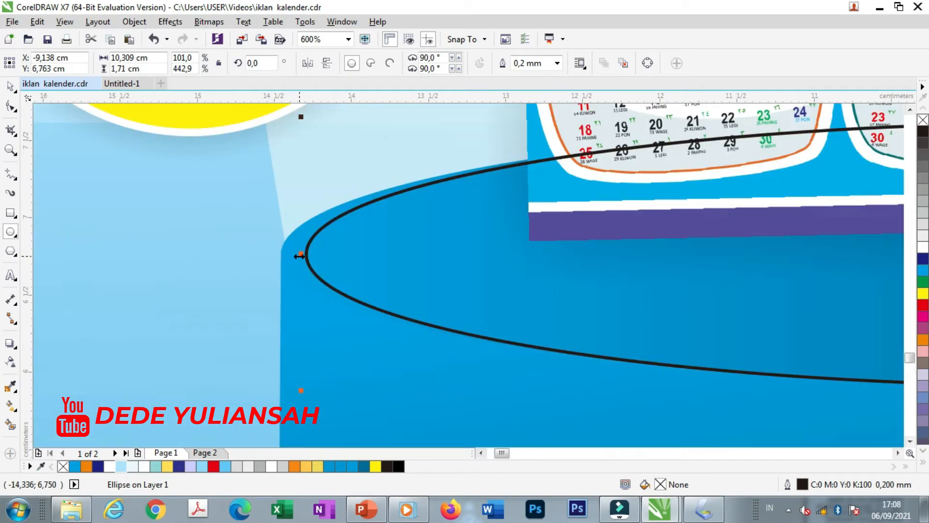
{"action": "left_click_drag", "start_coordinate": [287, 254], "coordinate": [263, 257]}
{"action": "scroll", "coordinate": [201, 228], "scroll_direction": "down", "scroll_amount": 4}
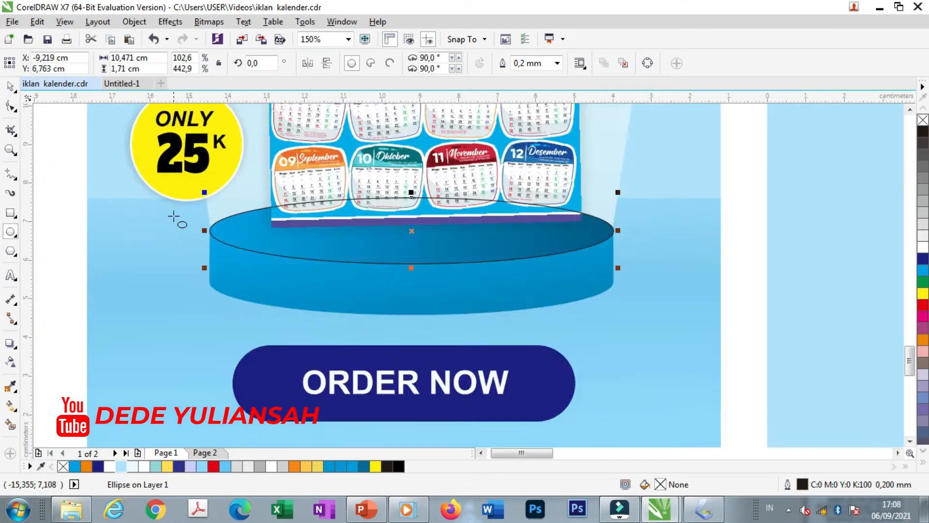
Step: Move the ellipse from the reference poster onto the lower part of the light blue page and deselect it
{"action": "left_click_drag", "start_coordinate": [234, 217], "coordinate": [407, 223]}
{"action": "left_click", "coordinate": [542, 231]}
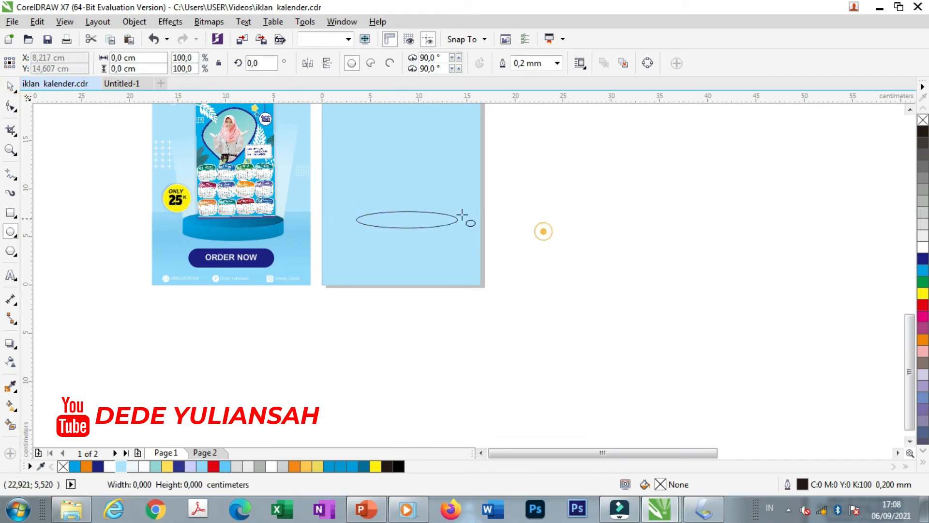
{"action": "left_click", "coordinate": [10, 86]}
{"action": "scroll", "coordinate": [387, 227], "scroll_direction": "up", "scroll_amount": 1}
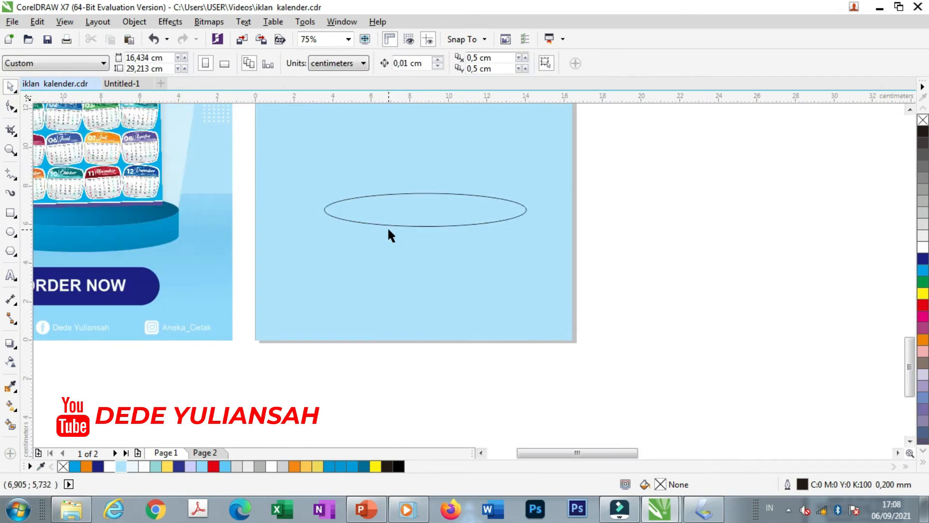
{"action": "scroll", "coordinate": [419, 233], "scroll_direction": "up", "scroll_amount": 1}
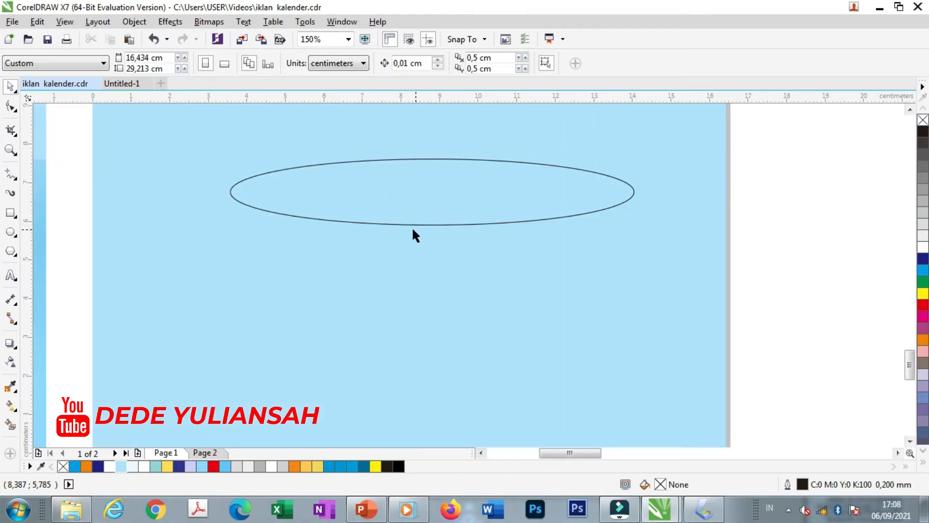
{"action": "left_click", "coordinate": [10, 344]}
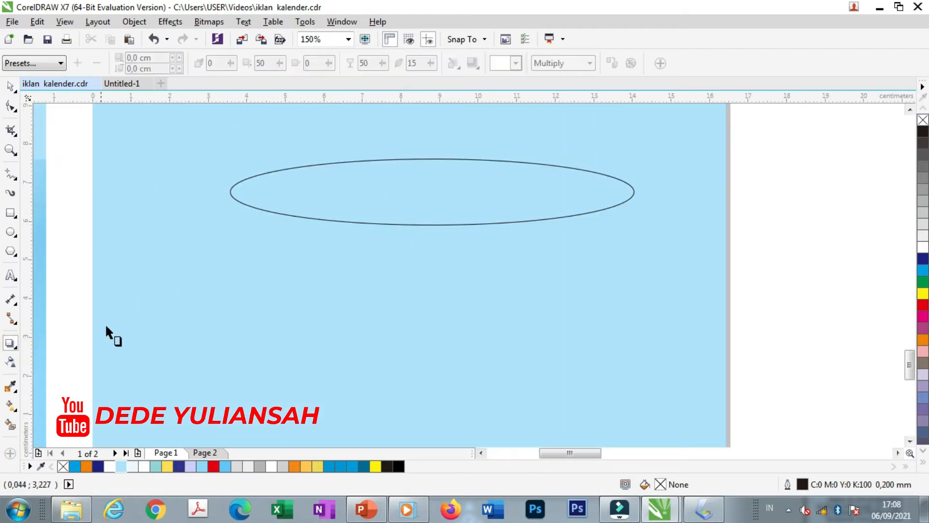
{"action": "left_click", "coordinate": [416, 224]}
{"action": "left_click_drag", "start_coordinate": [417, 222], "coordinate": [432, 287]}
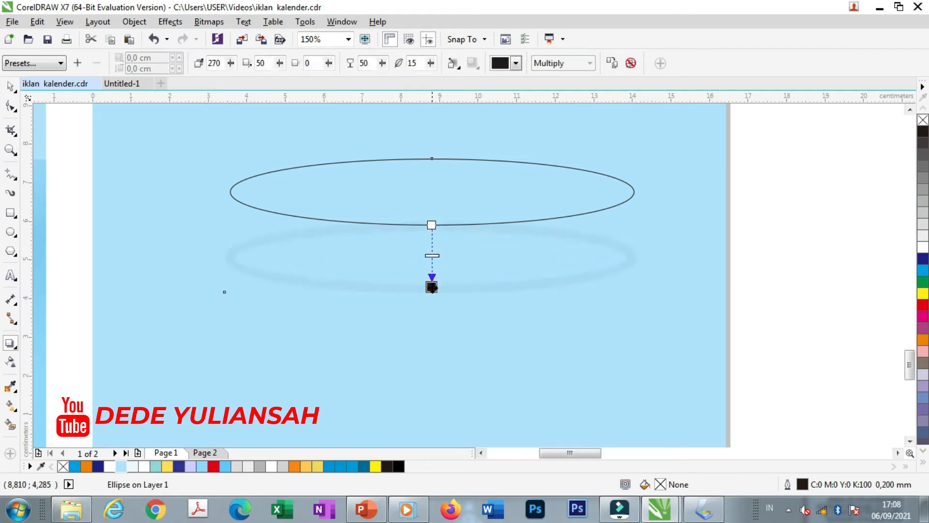
{"action": "key", "text": "ctrl+z"}
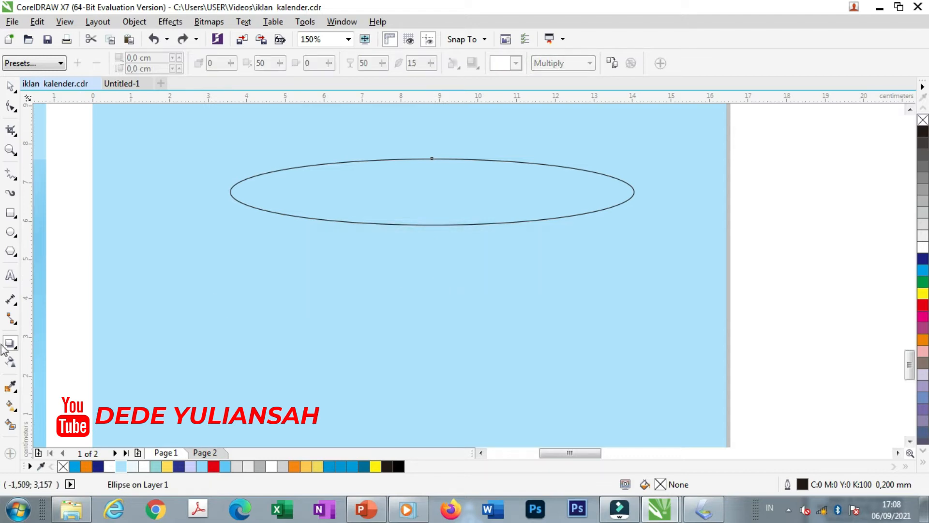
Step: Extrude the ellipse downward about 3.1 cm and switch to a parallel extrusion type so both ends are equally wide
{"action": "left_click", "coordinate": [14, 348]}
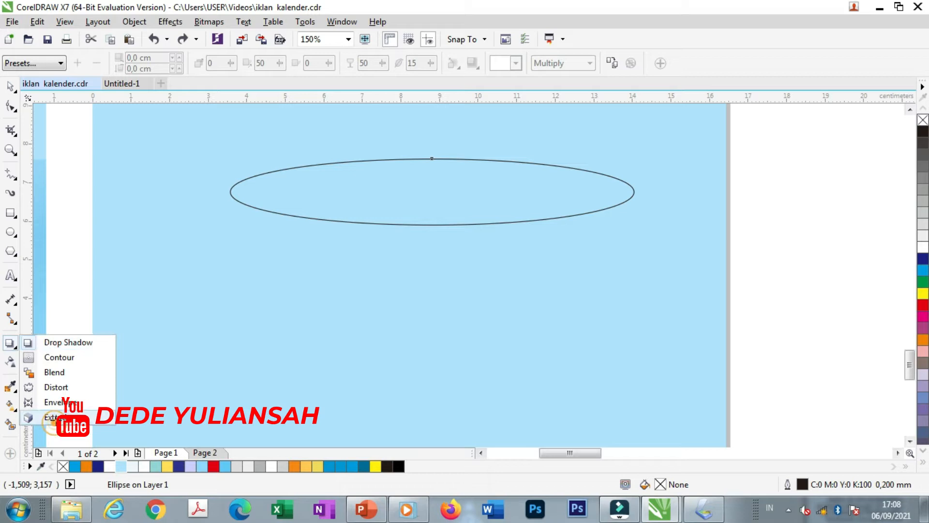
{"action": "left_click", "coordinate": [51, 419]}
{"action": "mouse_move", "coordinate": [422, 224]}
{"action": "left_mouse_down"}
{"action": "mouse_move", "coordinate": [426, 290]}
{"action": "mouse_move", "coordinate": [438, 305]}
{"action": "mouse_move", "coordinate": [430, 310]}
{"action": "left_mouse_up"}
{"action": "scroll", "coordinate": [428, 305], "scroll_direction": "down", "scroll_amount": 1}
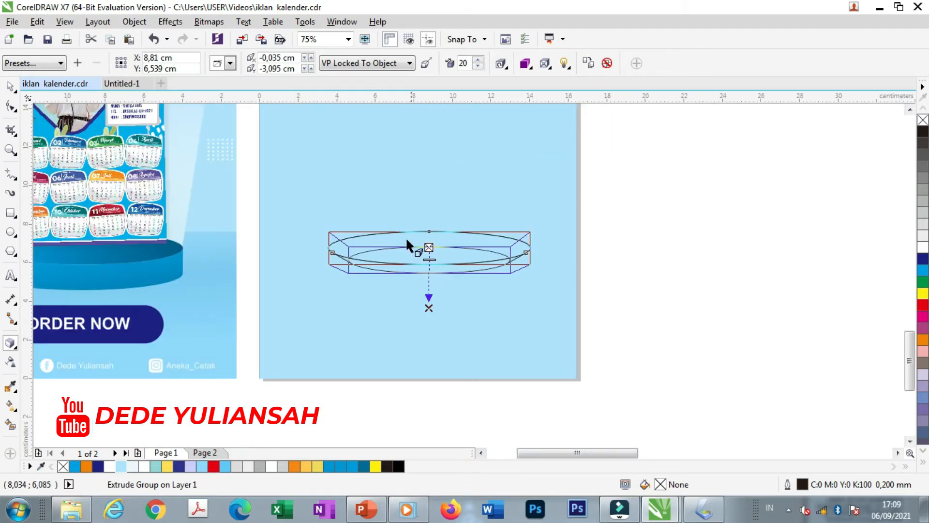
{"action": "left_click", "coordinate": [231, 64]}
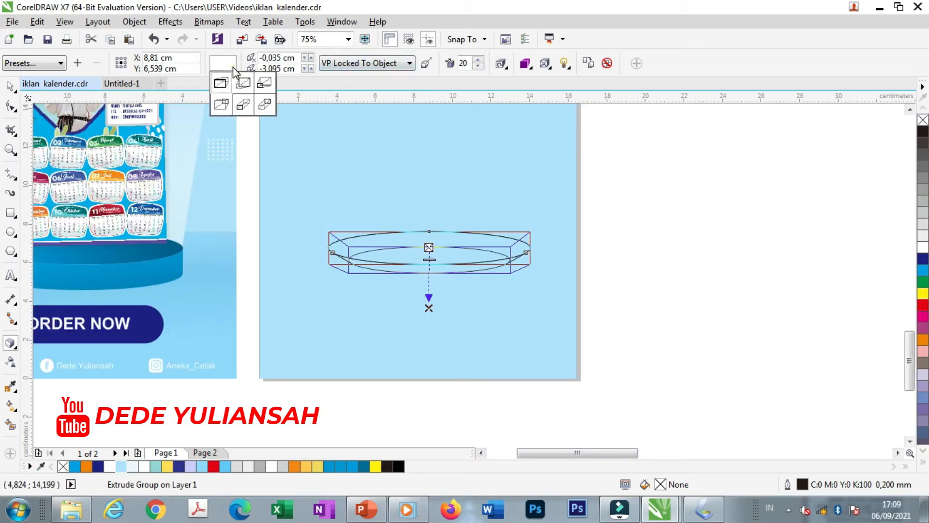
{"action": "left_click", "coordinate": [243, 106]}
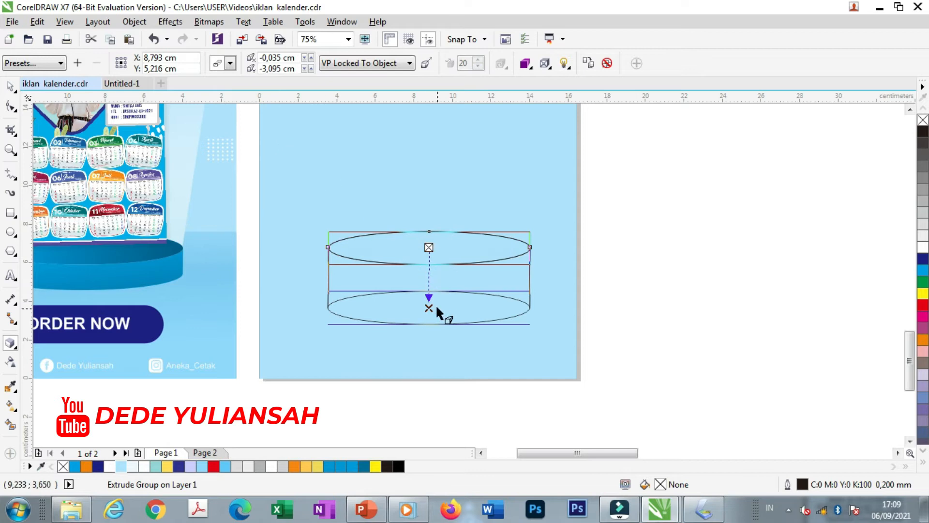
Step: Shorten the extrusion's vertical depth to about 1.5 cm to match the thickness of the reference podium
{"action": "scroll", "coordinate": [436, 304], "scroll_direction": "up", "scroll_amount": 1}
{"action": "scroll", "coordinate": [436, 304], "scroll_direction": "down", "scroll_amount": 1}
{"action": "scroll", "coordinate": [251, 325], "scroll_direction": "up", "scroll_amount": 1}
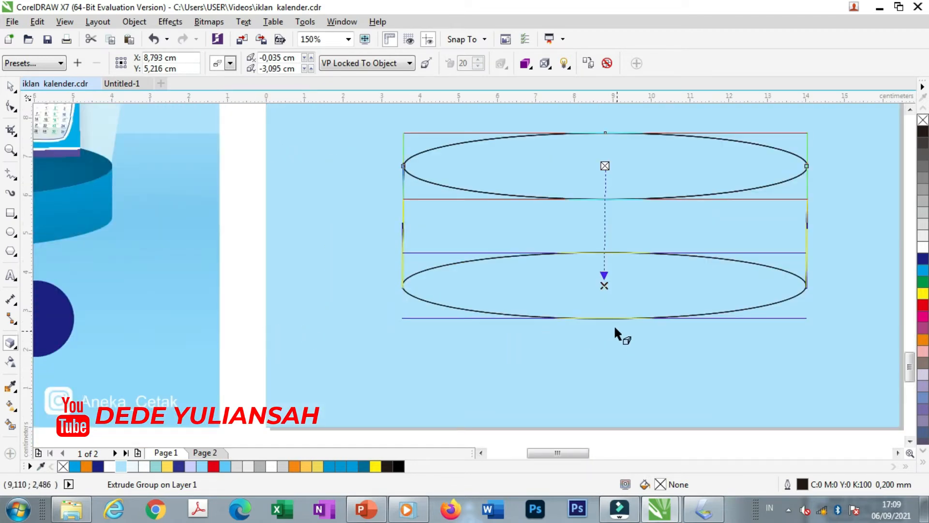
{"action": "left_click_drag", "start_coordinate": [605, 285], "coordinate": [605, 227]}
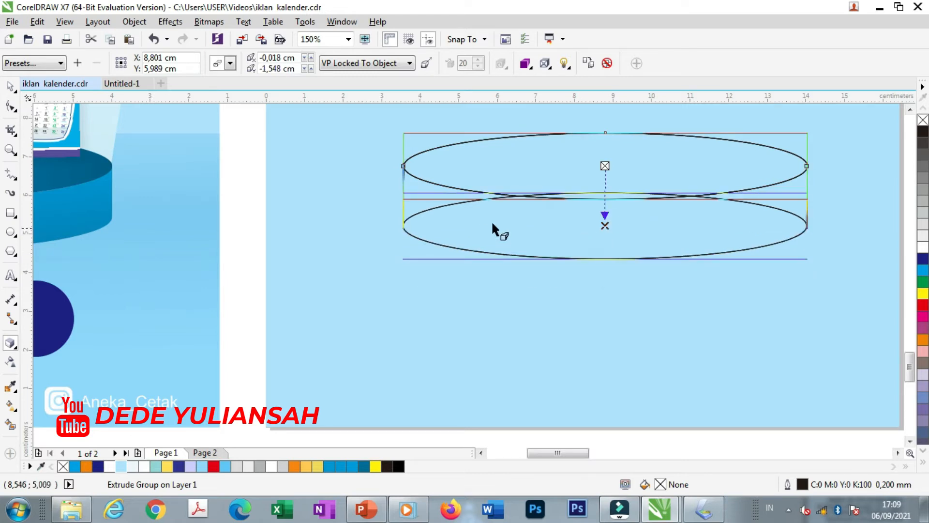
{"action": "scroll", "coordinate": [454, 218], "scroll_direction": "down", "scroll_amount": 2}
{"action": "scroll", "coordinate": [546, 207], "scroll_direction": "up", "scroll_amount": 2}
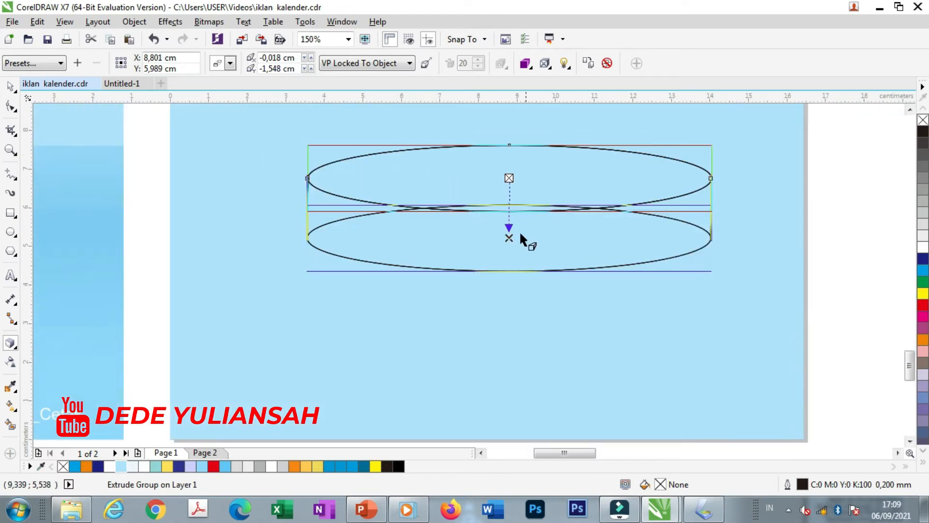
{"action": "scroll", "coordinate": [514, 236], "scroll_direction": "up", "scroll_amount": 2}
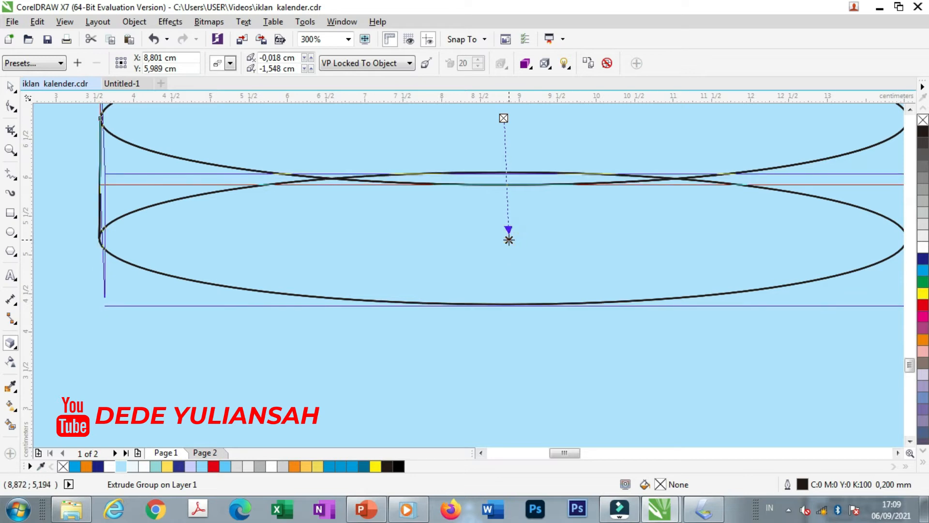
{"action": "left_click_drag", "start_coordinate": [509, 240], "coordinate": [512, 236]}
{"action": "scroll", "coordinate": [491, 232], "scroll_direction": "down", "scroll_amount": 4}
{"action": "left_click", "coordinate": [10, 86]}
{"action": "left_click", "coordinate": [796, 272]}
Step: Break the extrude group apart to separate the top ellipse from the extruded sides
{"action": "scroll", "coordinate": [512, 232], "scroll_direction": "up", "scroll_amount": 2}
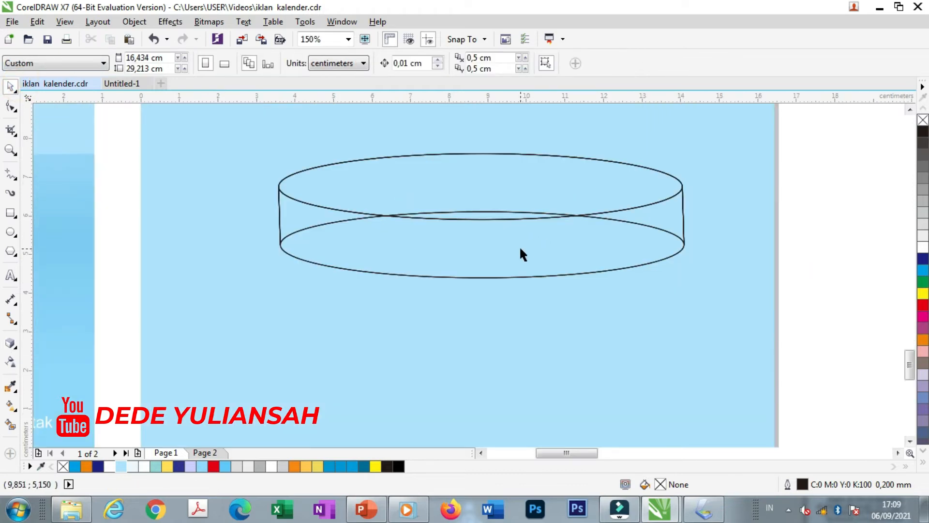
{"action": "left_click", "coordinate": [521, 250]}
{"action": "right_click", "coordinate": [521, 250]}
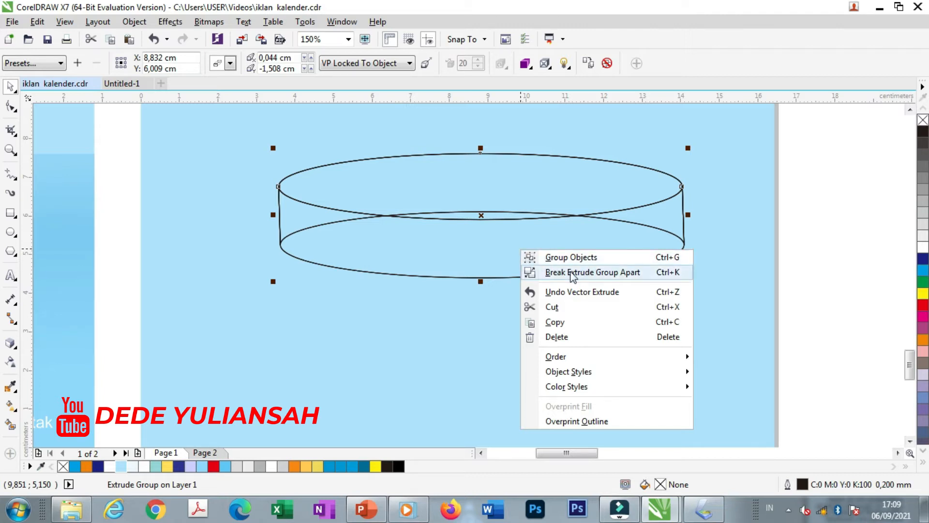
{"action": "left_click", "coordinate": [588, 274]}
Step: Ungroup the extruded sides and select the front side curve, undoing its trial move off the podium
{"action": "scroll", "coordinate": [535, 247], "scroll_direction": "down", "scroll_amount": 2}
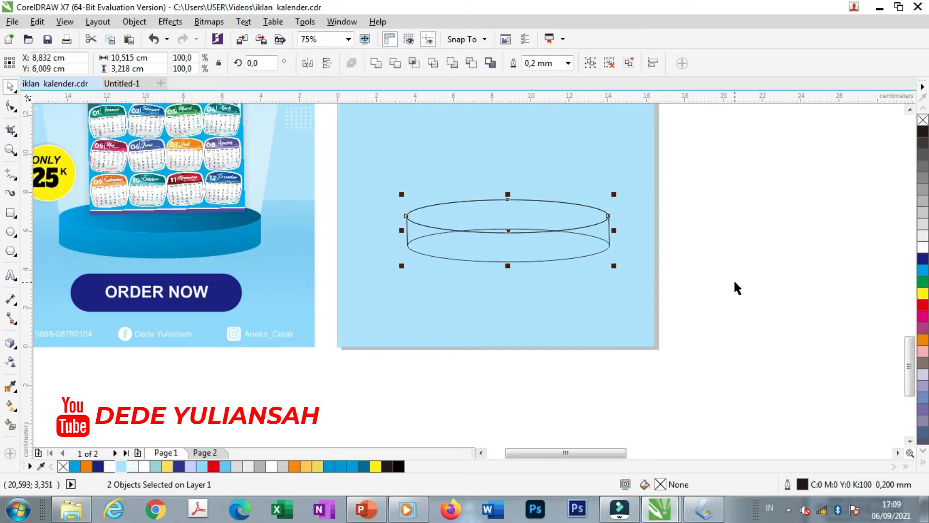
{"action": "left_click", "coordinate": [734, 280]}
{"action": "left_click", "coordinate": [530, 242]}
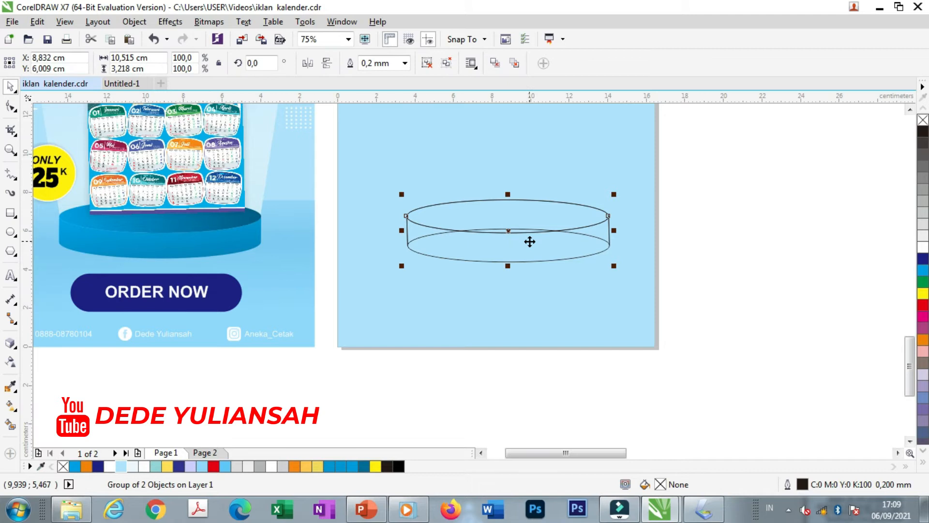
{"action": "right_click", "coordinate": [530, 242]}
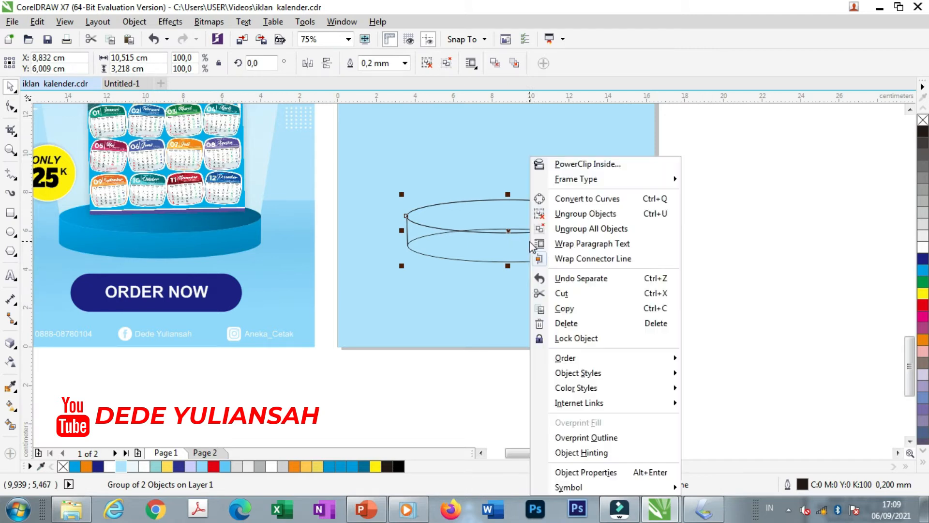
{"action": "left_click", "coordinate": [591, 215]}
{"action": "left_click", "coordinate": [746, 251]}
{"action": "left_click_drag", "start_coordinate": [579, 237], "coordinate": [694, 241]}
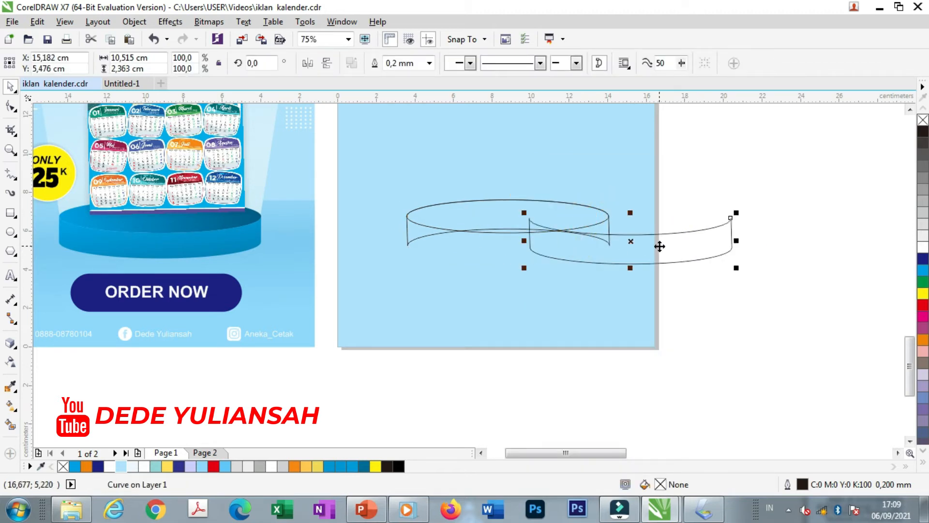
{"action": "key", "text": "ctrl+z"}
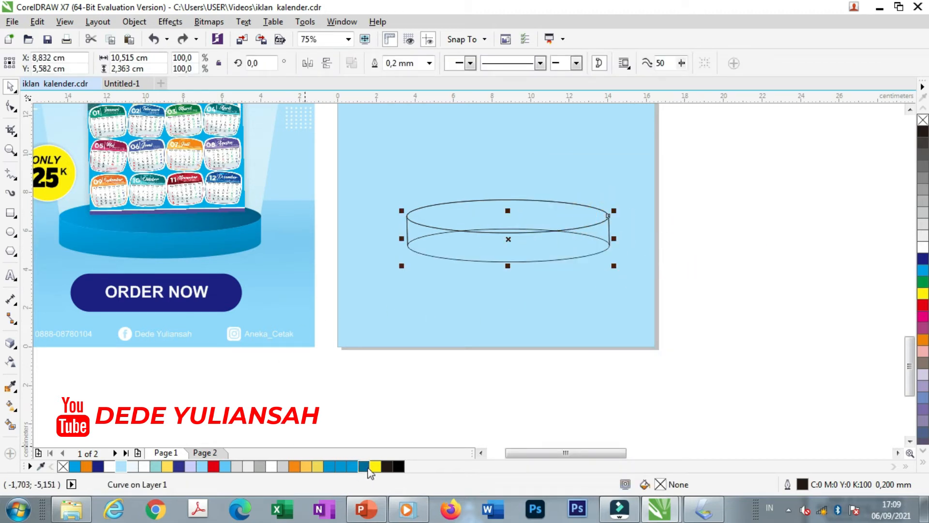
Step: Fill the podium's side with blue C96 M7 Y2 K0 and the top ellipse with dark teal C97 M50 Y26 K0
{"action": "left_click", "coordinate": [353, 466]}
{"action": "left_click", "coordinate": [809, 294]}
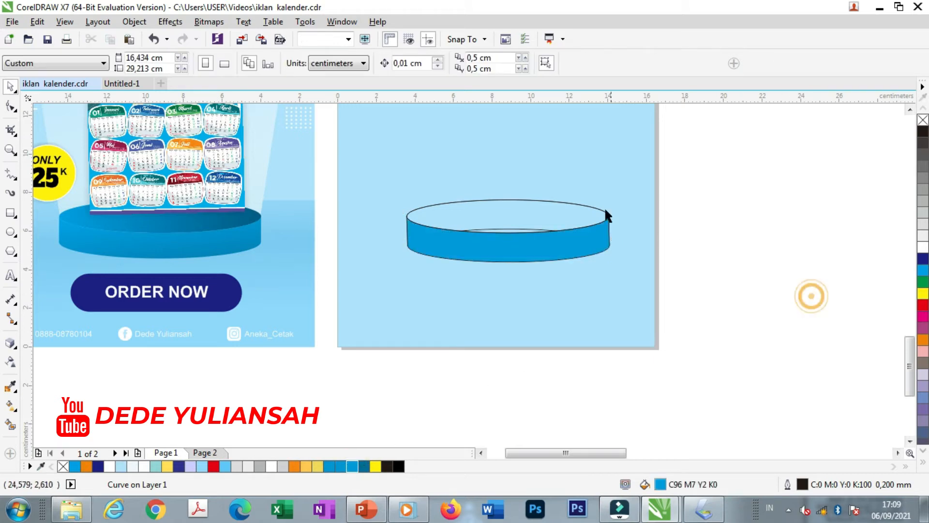
{"action": "left_click", "coordinate": [562, 211]}
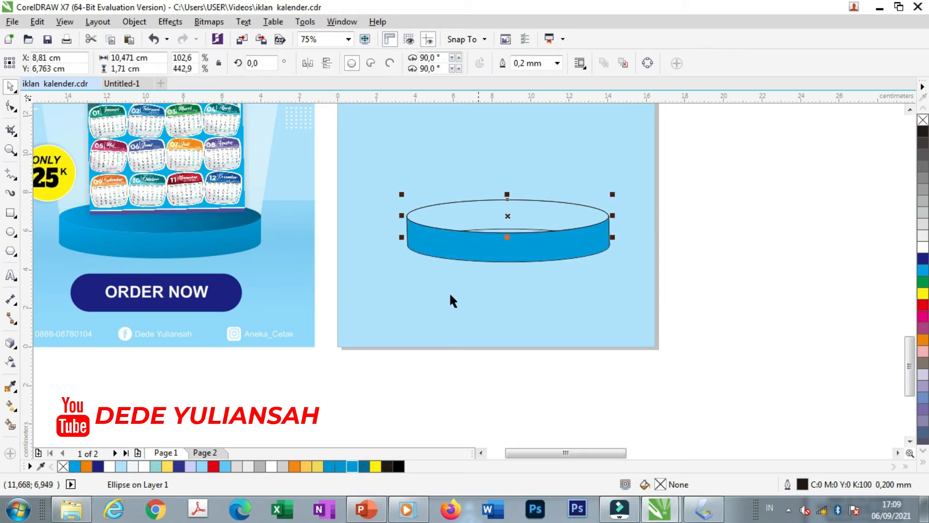
{"action": "left_click", "coordinate": [364, 466]}
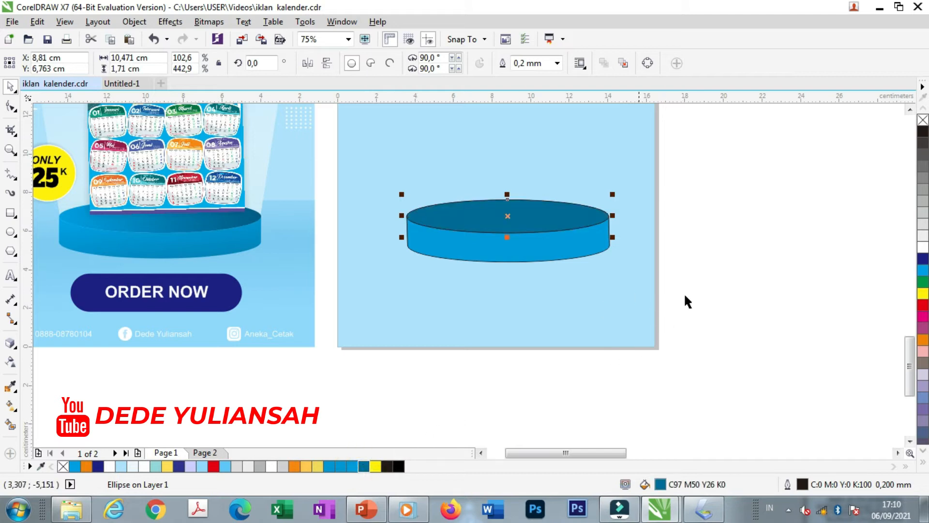
{"action": "left_click", "coordinate": [743, 274]}
Step: Change the podium's top ellipse from a solid fill to a linear fountain fill
{"action": "scroll", "coordinate": [518, 232], "scroll_direction": "up", "scroll_amount": 2}
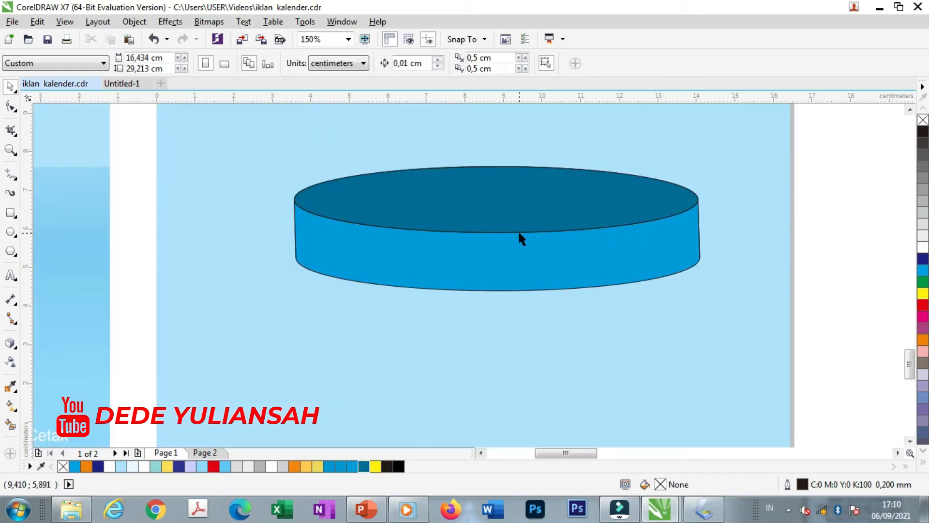
{"action": "left_click", "coordinate": [518, 216]}
{"action": "left_click", "coordinate": [661, 485]}
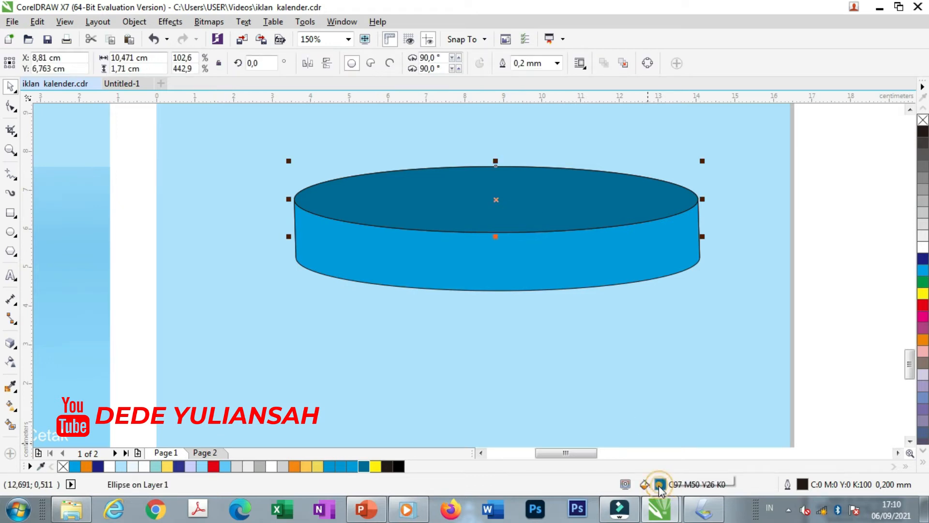
{"action": "double_click", "coordinate": [660, 485]}
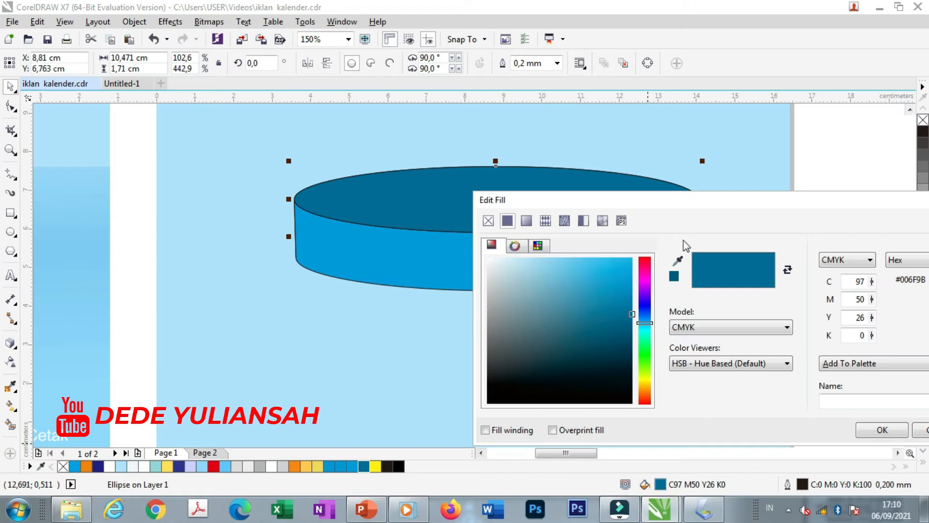
{"action": "left_click", "coordinate": [533, 225]}
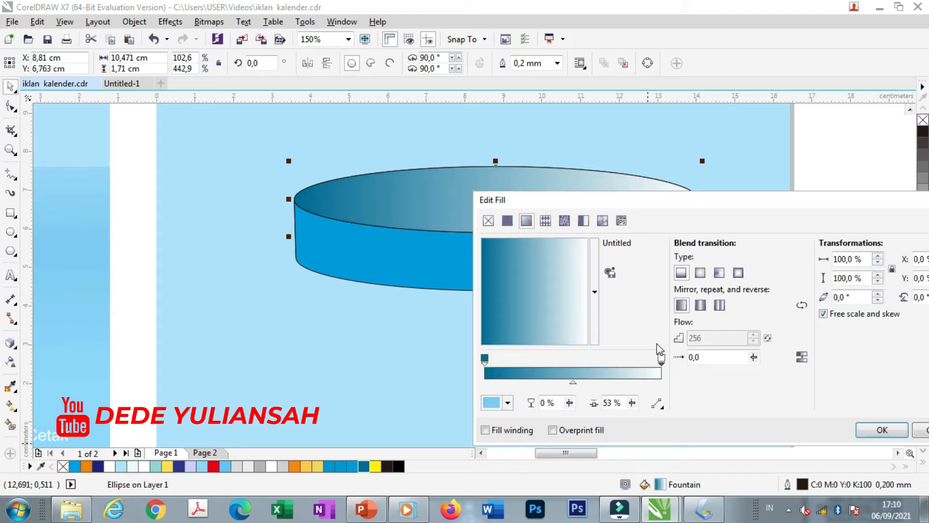
Step: Set the end color of the top ellipse's gradient to blue #009BE1, sampled from the document palette
{"action": "left_click", "coordinate": [484, 358]}
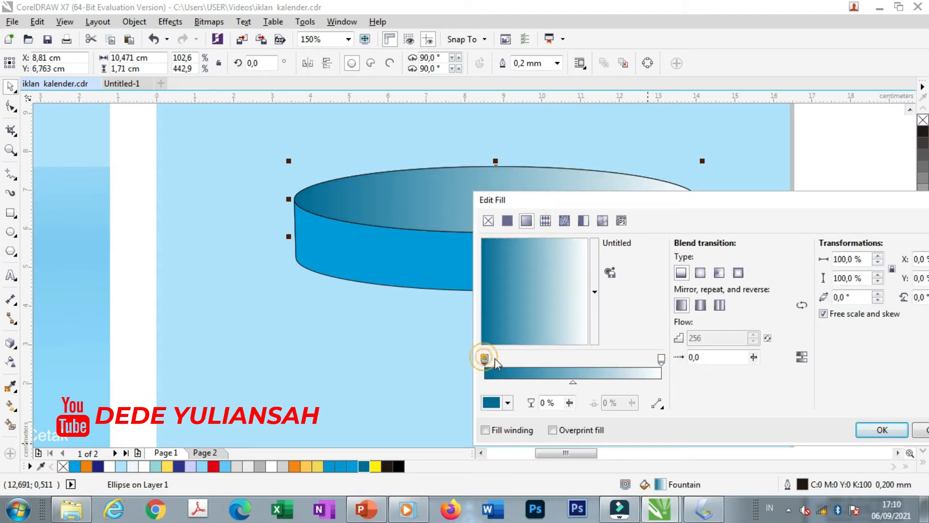
{"action": "left_click", "coordinate": [660, 361]}
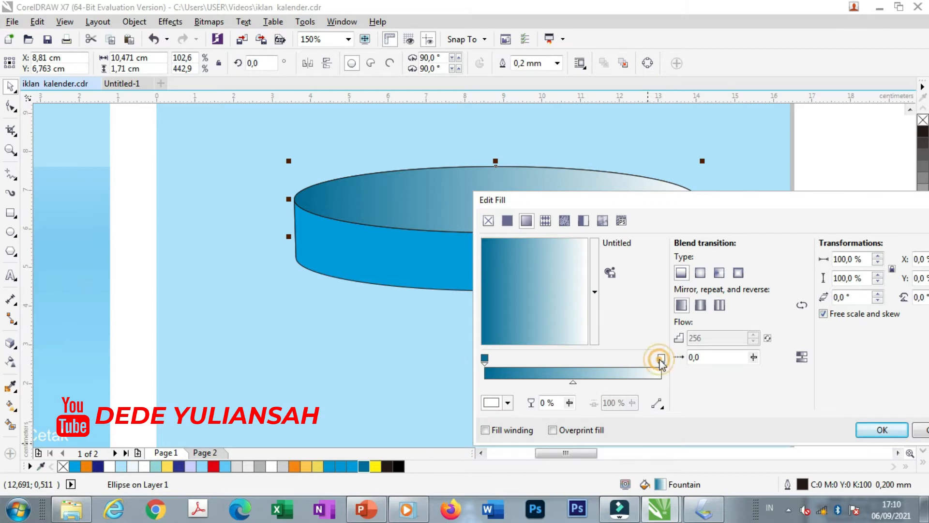
{"action": "left_click", "coordinate": [508, 402]}
{"action": "left_click", "coordinate": [537, 260]}
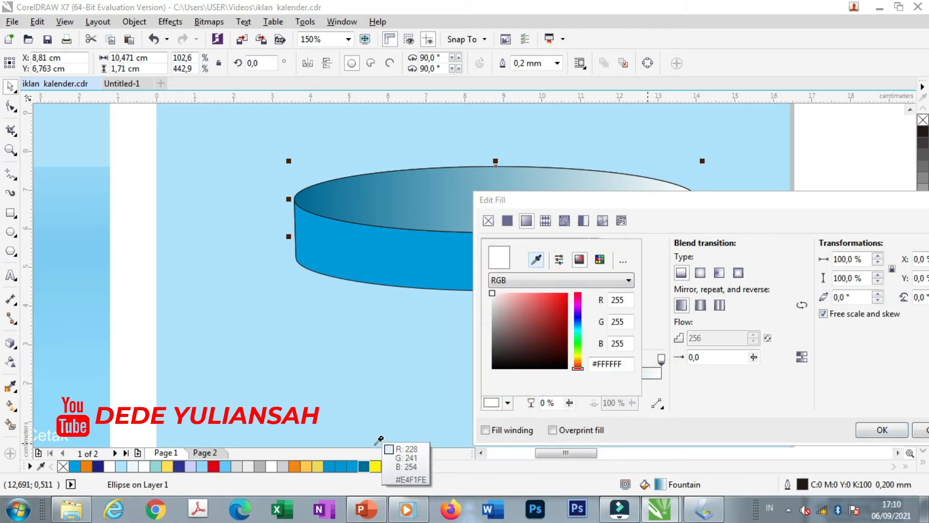
{"action": "left_click", "coordinate": [359, 463]}
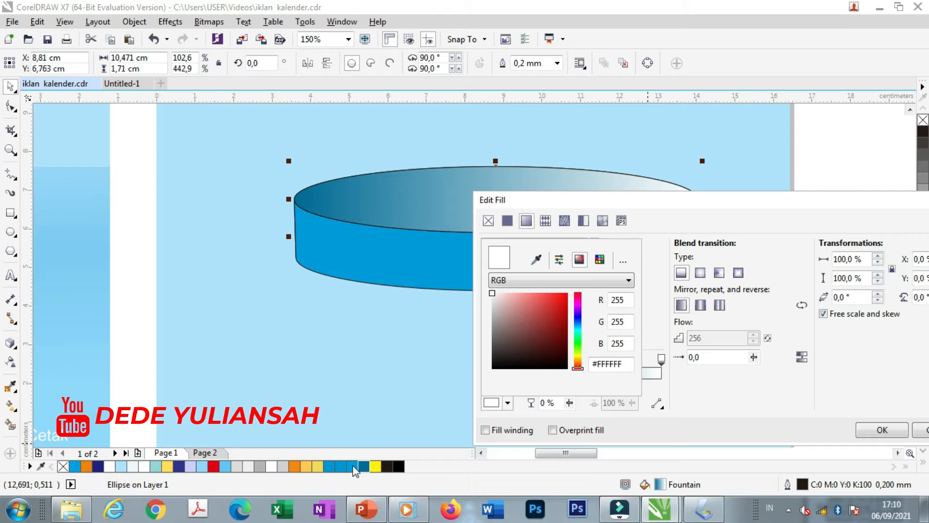
{"action": "left_click", "coordinate": [353, 466]}
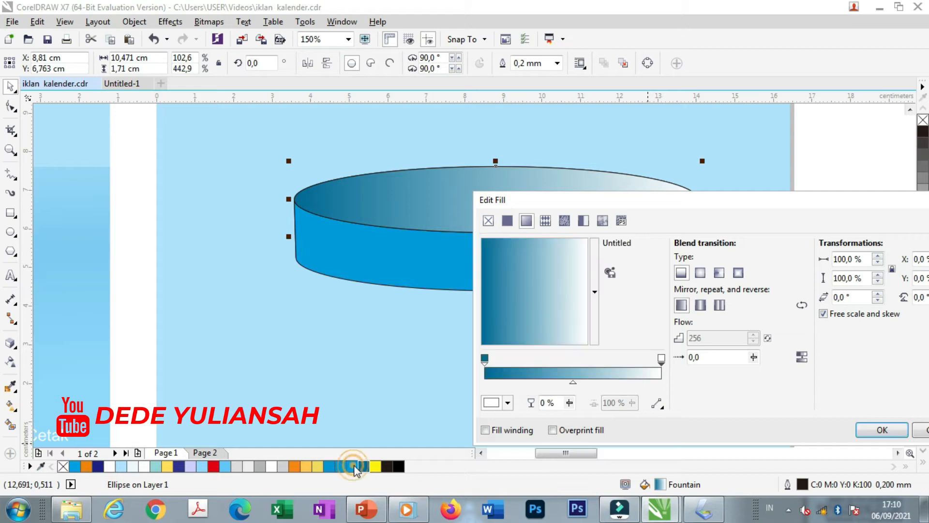
{"action": "left_click", "coordinate": [507, 402]}
{"action": "left_click", "coordinate": [536, 258]}
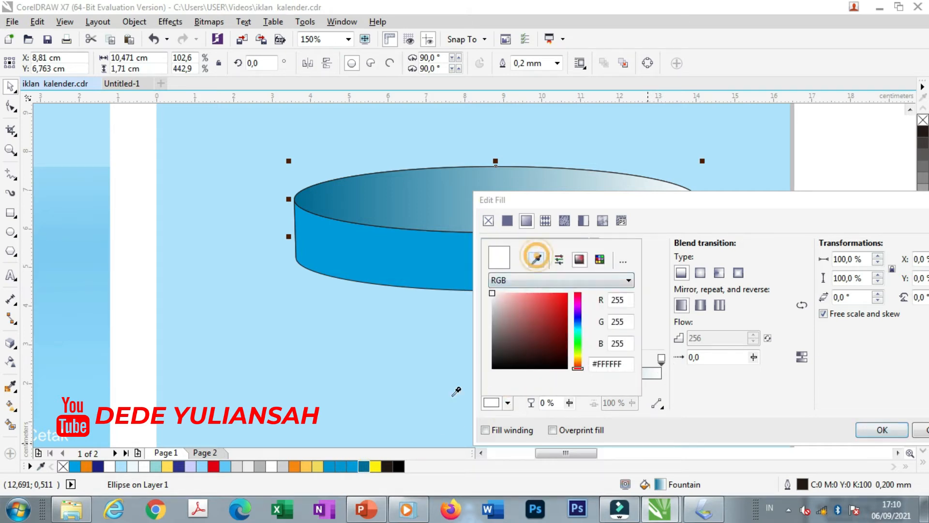
{"action": "left_click", "coordinate": [353, 465]}
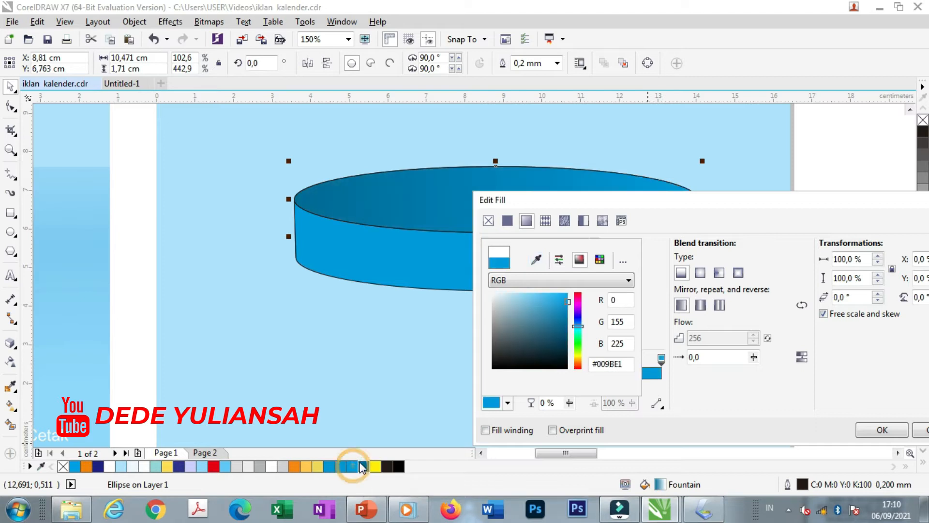
{"action": "left_click", "coordinate": [701, 398]}
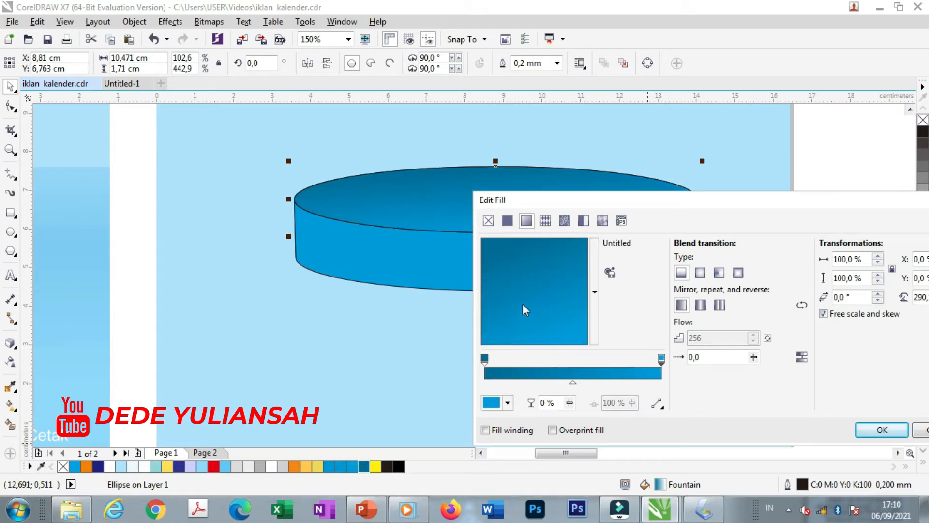
Step: Set the top gradient's midpoint to 37%, rotate it to about 253° so the dark tone falls at the back, and apply it
{"action": "left_click_drag", "start_coordinate": [573, 382], "coordinate": [550, 383]}
{"action": "left_click_drag", "start_coordinate": [539, 324], "coordinate": [537, 317]}
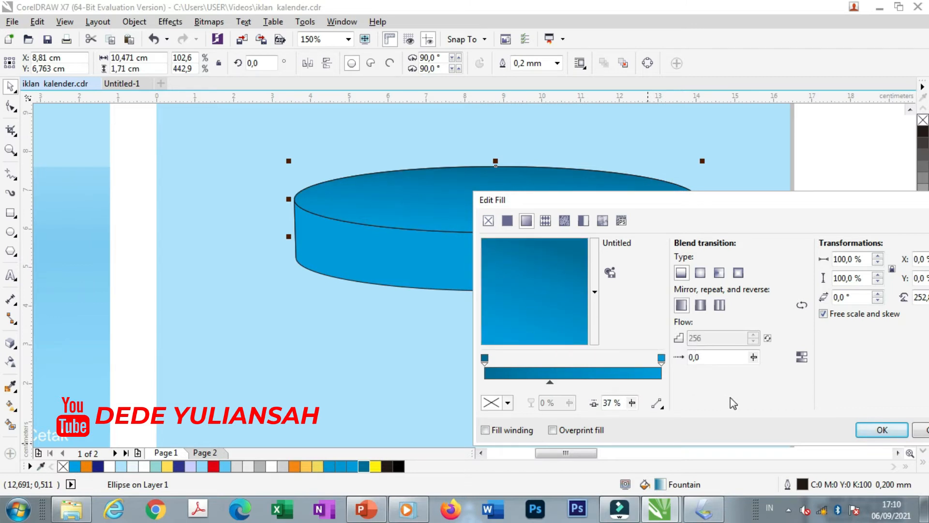
{"action": "left_click_drag", "start_coordinate": [731, 208], "coordinate": [630, 196]}
{"action": "left_click", "coordinate": [782, 418]}
{"action": "scroll", "coordinate": [489, 286], "scroll_direction": "down", "scroll_amount": 2}
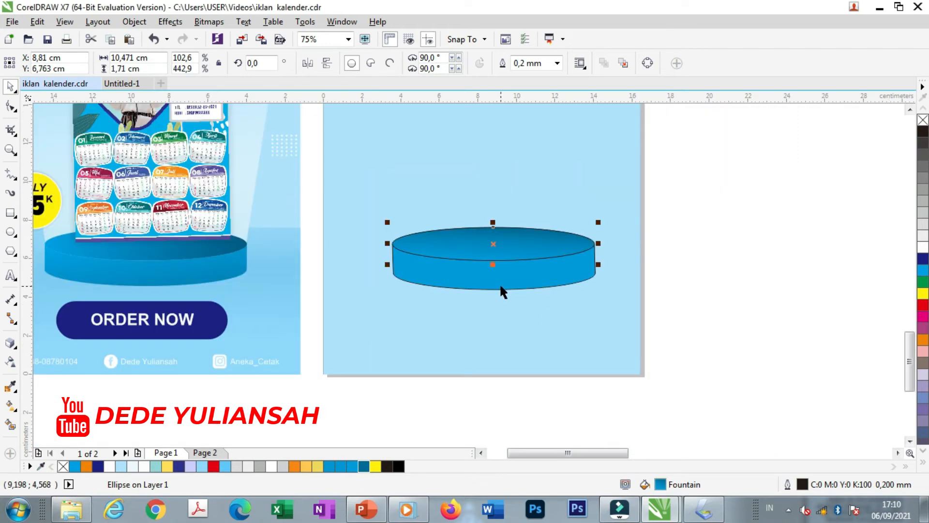
{"action": "left_click", "coordinate": [742, 310]}
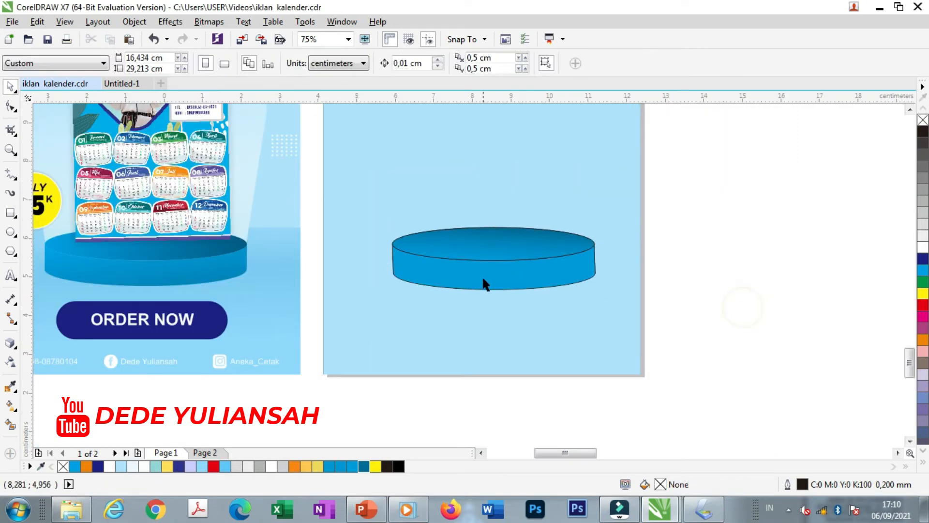
Step: Change the podium's front side curve from a solid fill to a linear fountain fill
{"action": "scroll", "coordinate": [485, 285], "scroll_direction": "up", "scroll_amount": 2}
{"action": "left_click", "coordinate": [497, 283]}
{"action": "left_click", "coordinate": [661, 484]}
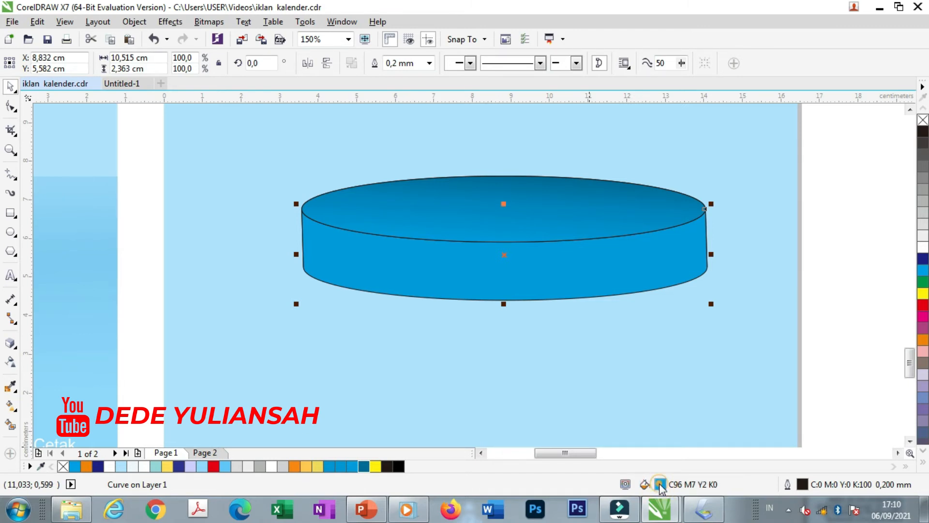
{"action": "double_click", "coordinate": [660, 484]}
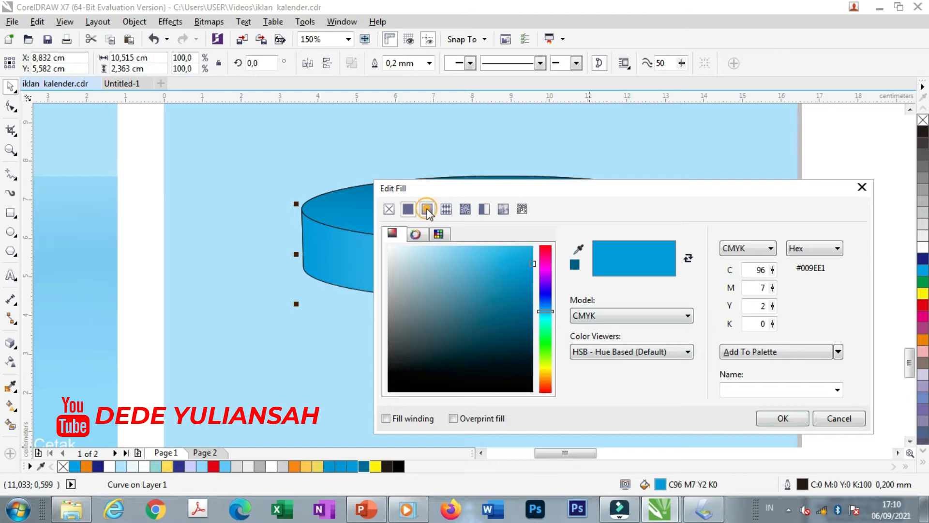
{"action": "left_click", "coordinate": [426, 209]}
Step: Set the end color of the side's gradient to dark teal #006A98, sampled from the document palette
{"action": "left_click", "coordinate": [562, 347]}
{"action": "left_click", "coordinate": [408, 391]}
{"action": "left_click", "coordinate": [440, 247]}
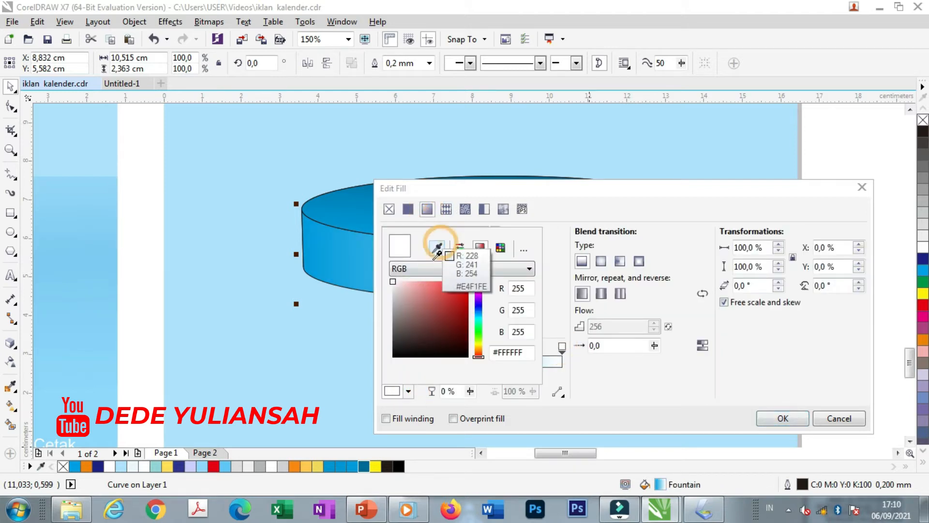
{"action": "left_click", "coordinate": [365, 467]}
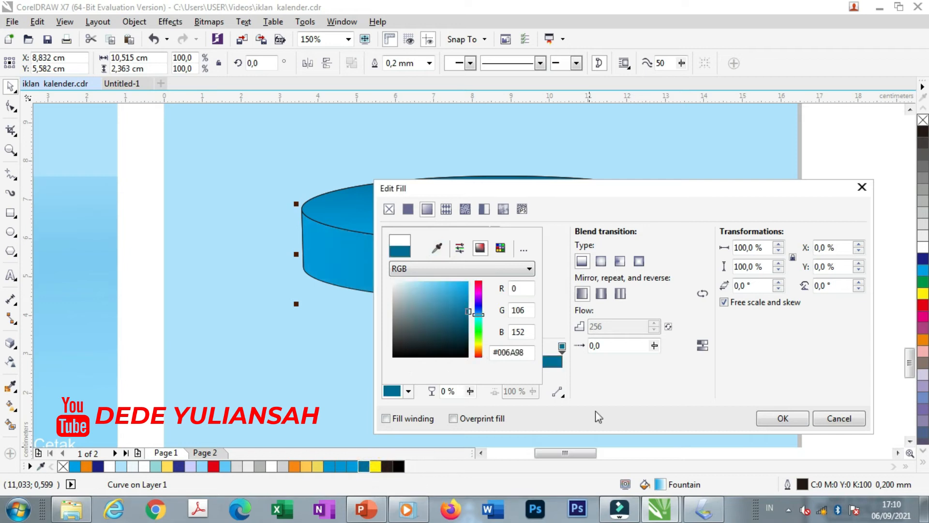
{"action": "left_click", "coordinate": [680, 396]}
Step: Set the side gradient's midpoint to 73%, rotate it to 330° so it darkens toward the lower right, and apply it
{"action": "left_click_drag", "start_coordinate": [674, 190], "coordinate": [923, 205]}
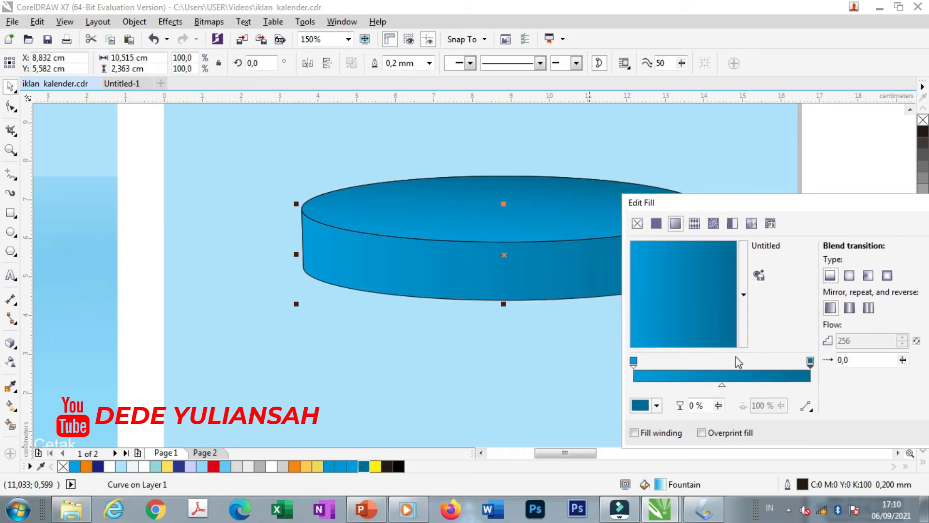
{"action": "left_click_drag", "start_coordinate": [723, 385], "coordinate": [736, 385]}
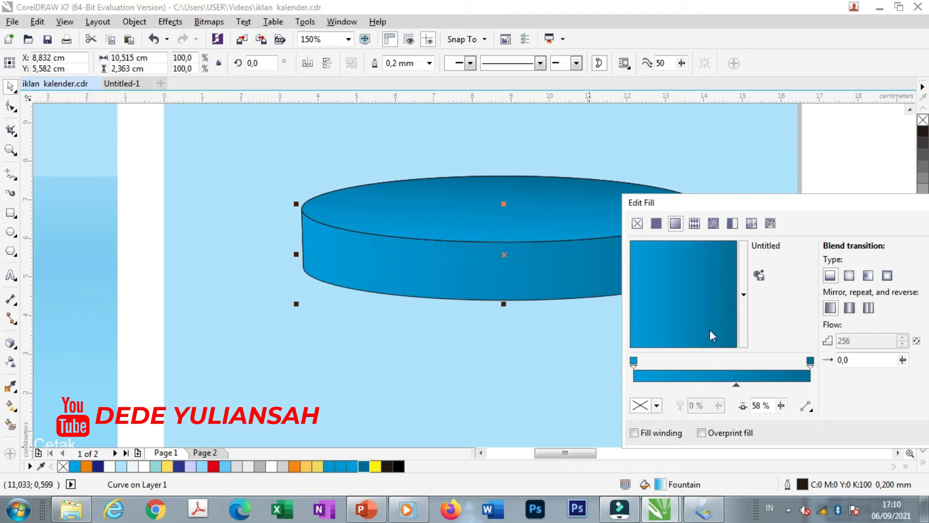
{"action": "left_click_drag", "start_coordinate": [709, 333], "coordinate": [707, 328]}
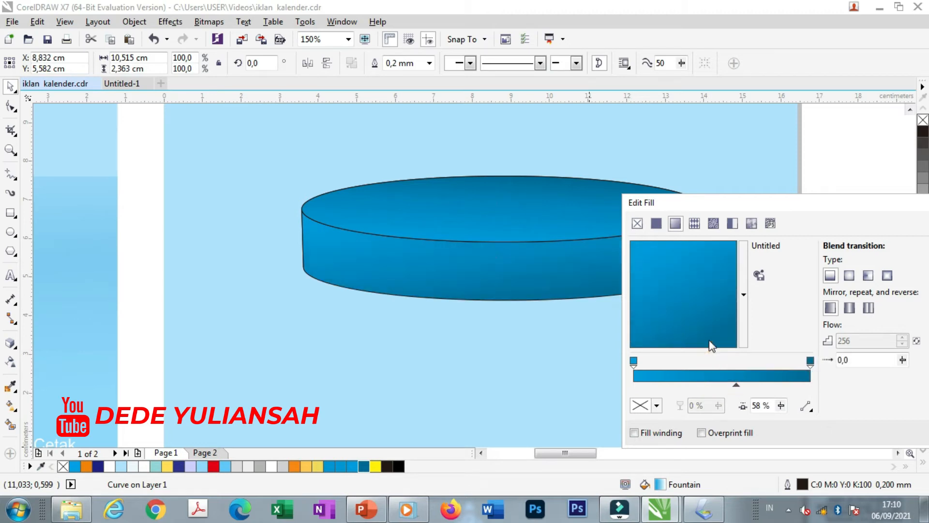
{"action": "left_click_drag", "start_coordinate": [745, 384], "coordinate": [763, 384]}
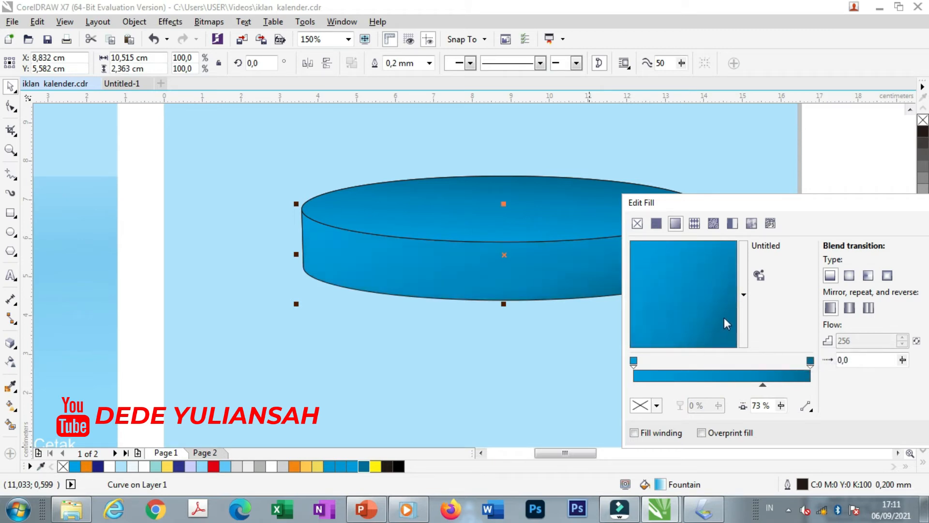
{"action": "left_click_drag", "start_coordinate": [796, 205], "coordinate": [557, 157]}
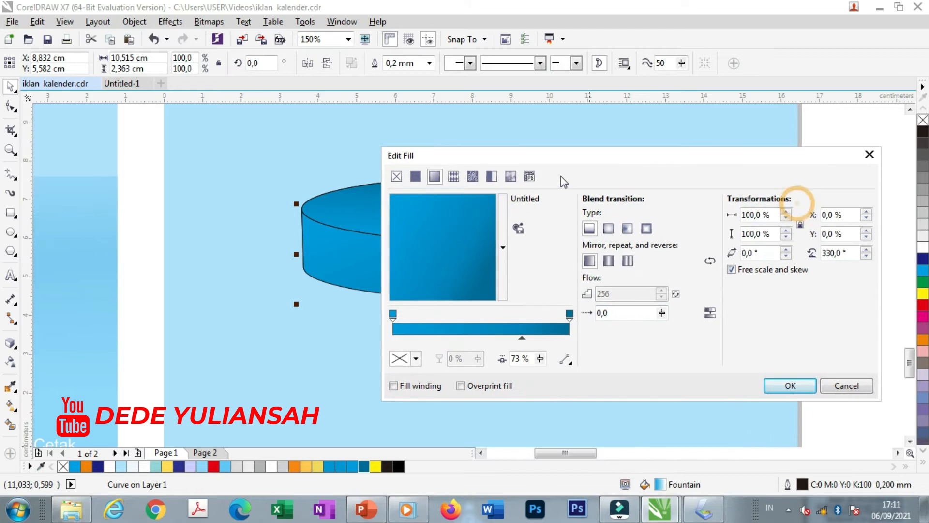
{"action": "left_click", "coordinate": [791, 384]}
Step: Select all the podium pieces and remove their outlines
{"action": "scroll", "coordinate": [536, 268], "scroll_direction": "down", "scroll_amount": 4}
{"action": "left_click_drag", "start_coordinate": [687, 297], "coordinate": [460, 222]}
{"action": "right_click", "coordinate": [922, 120]}
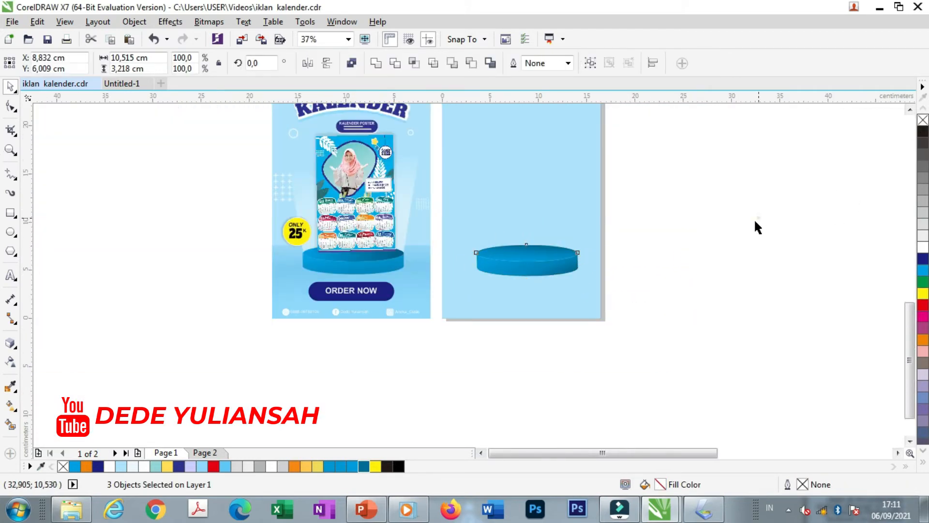
{"action": "key", "text": "Escape"}
{"action": "scroll", "coordinate": [532, 268], "scroll_direction": "up", "scroll_amount": 2}
{"action": "scroll", "coordinate": [530, 266], "scroll_direction": "down", "scroll_amount": 2}
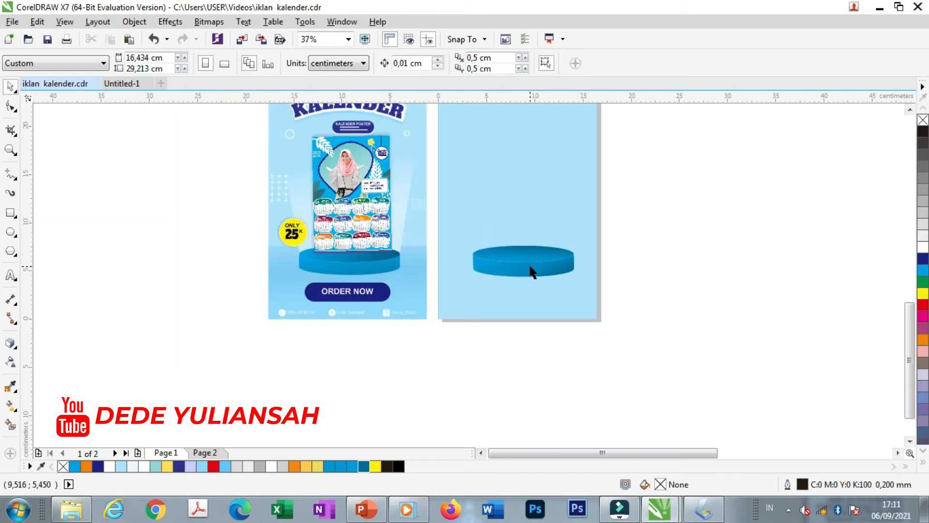
{"action": "scroll", "coordinate": [411, 214], "scroll_direction": "up", "scroll_amount": 2}
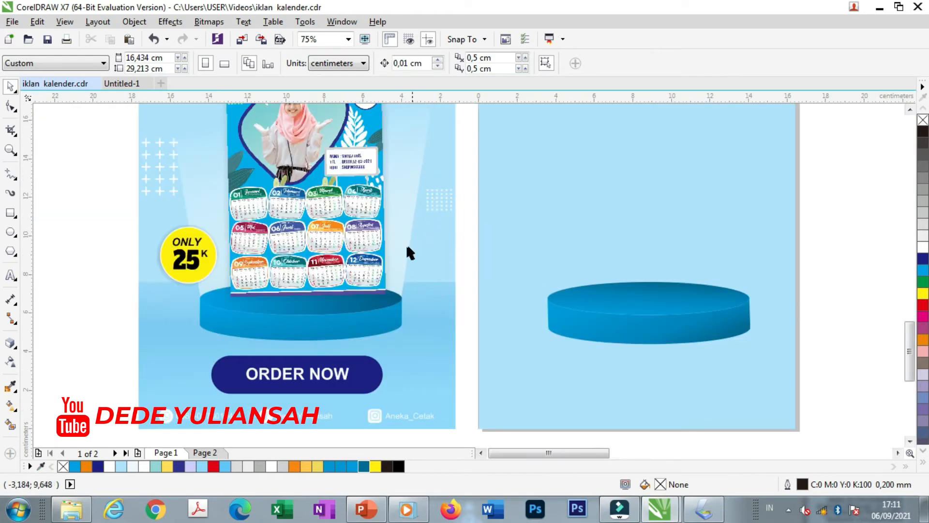
Step: Draw a rectangle about 12.3 cm wide and 7.9 cm high above the podium, with its lower edge overlapping the top ellipse
{"action": "scroll", "coordinate": [402, 248], "scroll_direction": "down", "scroll_amount": 2}
{"action": "left_click", "coordinate": [12, 213]}
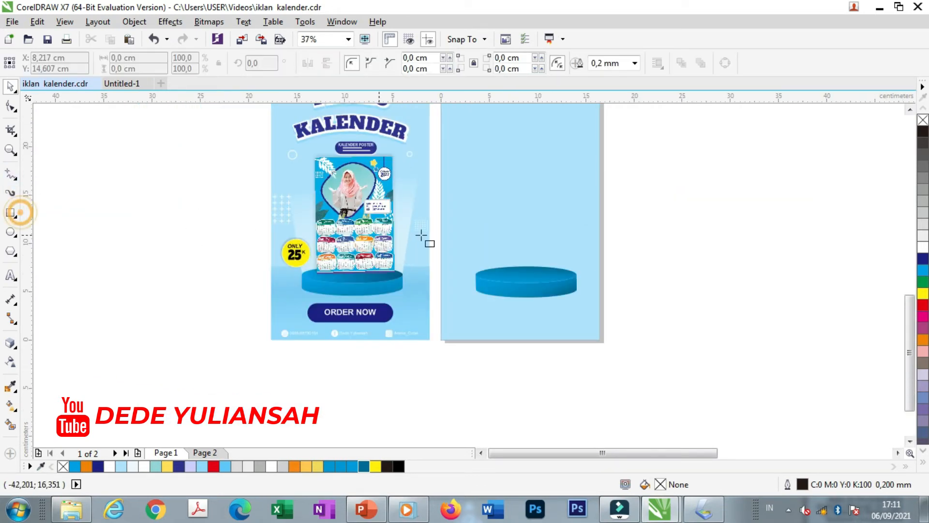
{"action": "scroll", "coordinate": [505, 245], "scroll_direction": "up", "scroll_amount": 2}
{"action": "left_click_drag", "start_coordinate": [428, 160], "coordinate": [664, 313]}
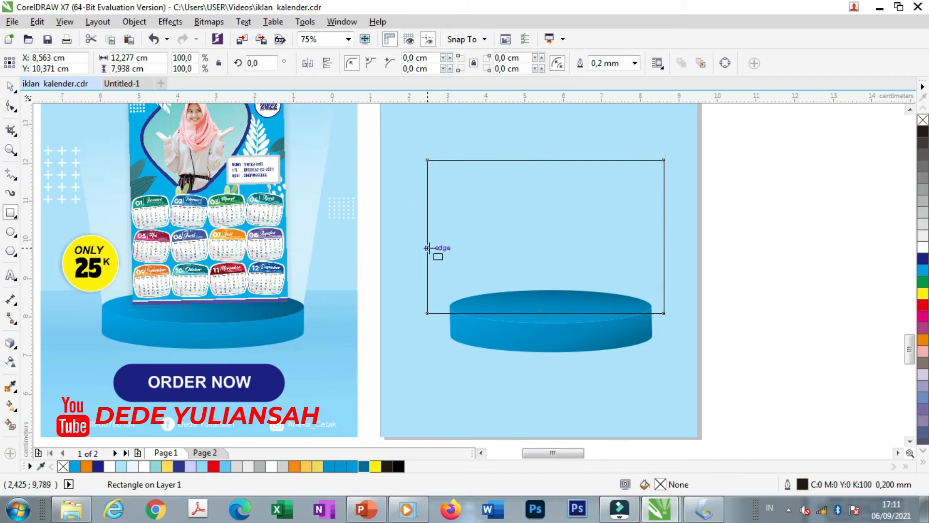
Step: Pull in both sides of the rectangle to line up with the podium's edges, narrowing it to about 10.45 cm
{"action": "scroll", "coordinate": [429, 245], "scroll_direction": "up", "scroll_amount": 2}
{"action": "left_click_drag", "start_coordinate": [419, 227], "coordinate": [465, 253]}
{"action": "scroll", "coordinate": [701, 251], "scroll_direction": "down", "scroll_amount": 2}
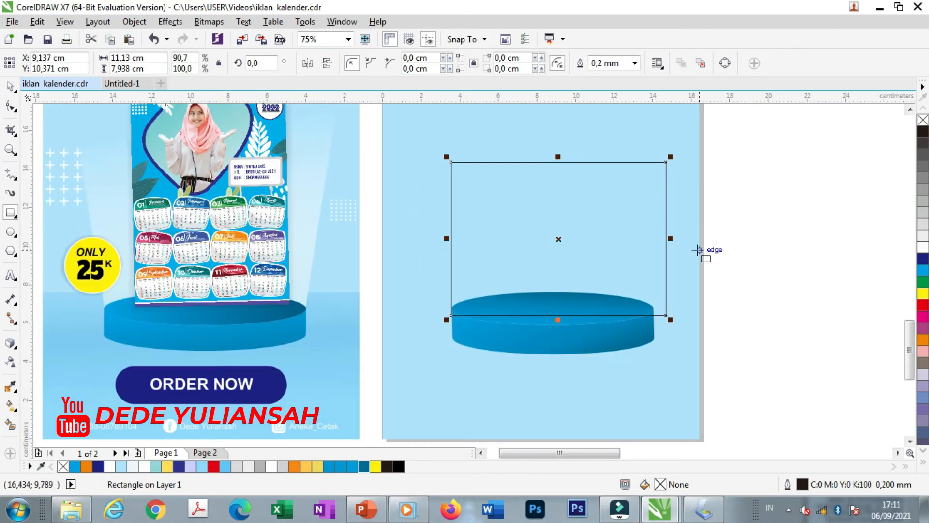
{"action": "scroll", "coordinate": [672, 253], "scroll_direction": "up", "scroll_amount": 4}
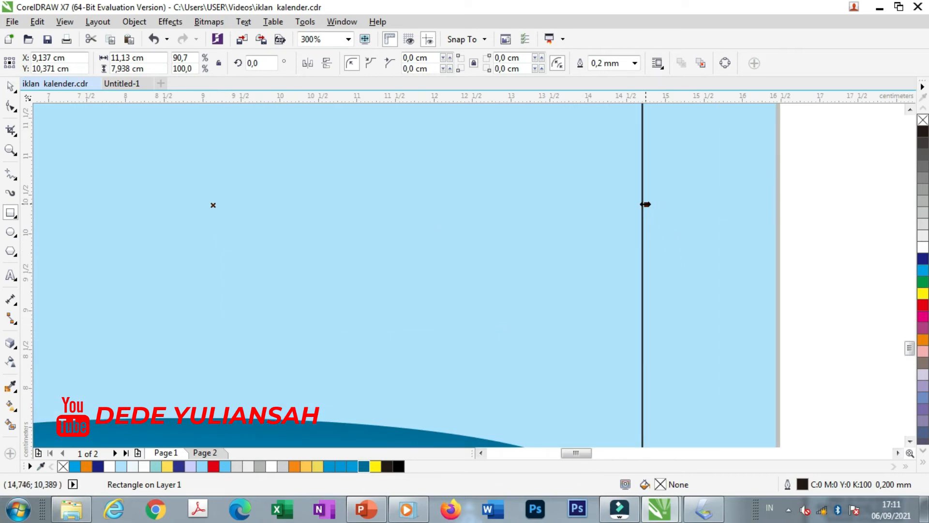
{"action": "scroll", "coordinate": [646, 204], "scroll_direction": "down", "scroll_amount": 2}
{"action": "left_click_drag", "start_coordinate": [645, 204], "coordinate": [612, 224]}
{"action": "scroll", "coordinate": [602, 230], "scroll_direction": "down", "scroll_amount": 2}
Step: Fill the rectangle above the podium with the light blue #B0E3FF
{"action": "left_click", "coordinate": [9, 87]}
{"action": "scroll", "coordinate": [576, 269], "scroll_direction": "down", "scroll_amount": 2}
{"action": "left_click", "coordinate": [760, 271]}
{"action": "left_click", "coordinate": [543, 243]}
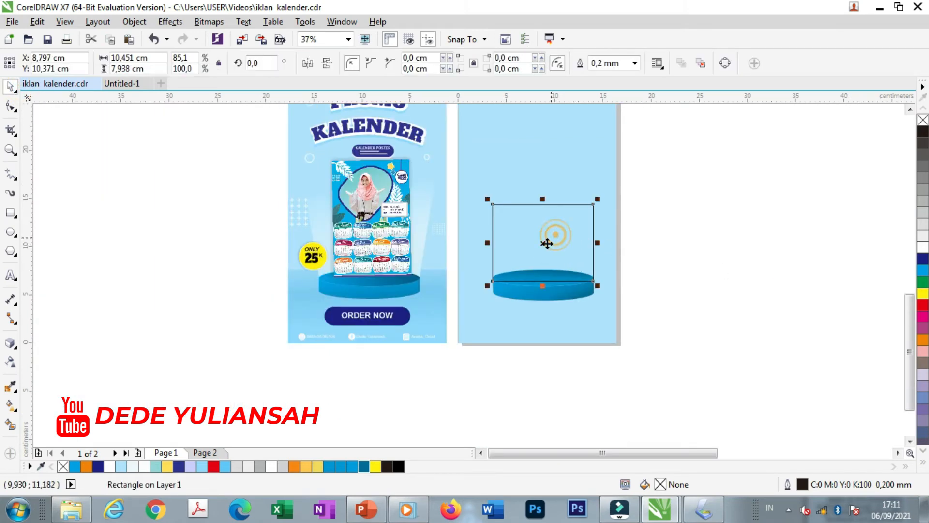
{"action": "left_click", "coordinate": [120, 466]}
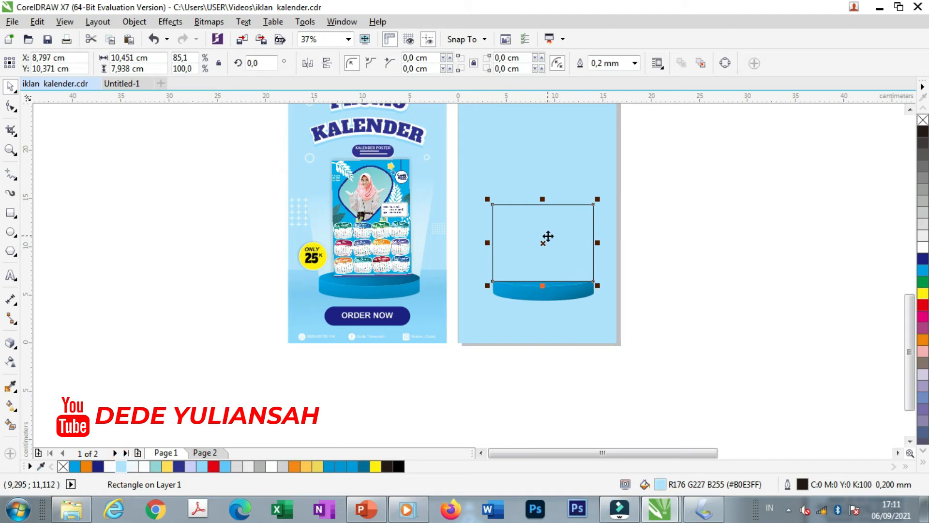
{"action": "scroll", "coordinate": [547, 236], "scroll_direction": "up", "scroll_amount": 2}
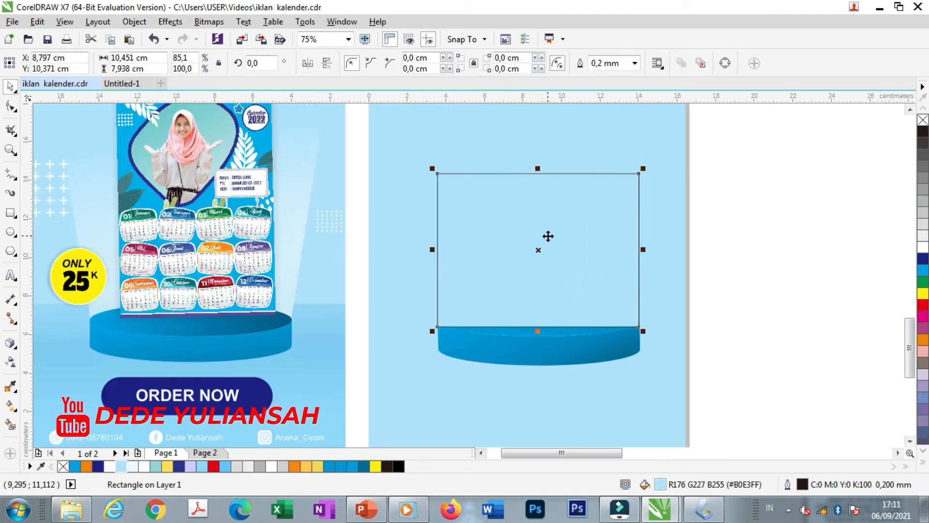
{"action": "right_click", "coordinate": [923, 120]}
{"action": "key", "text": "Delete"}
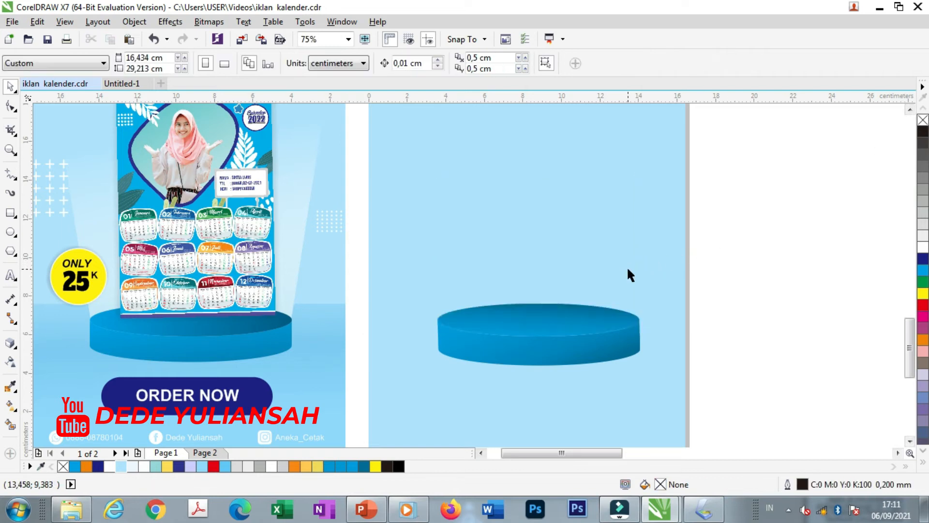
{"action": "key", "text": "ctrl+z"}
{"action": "key", "text": "ctrl+z"}
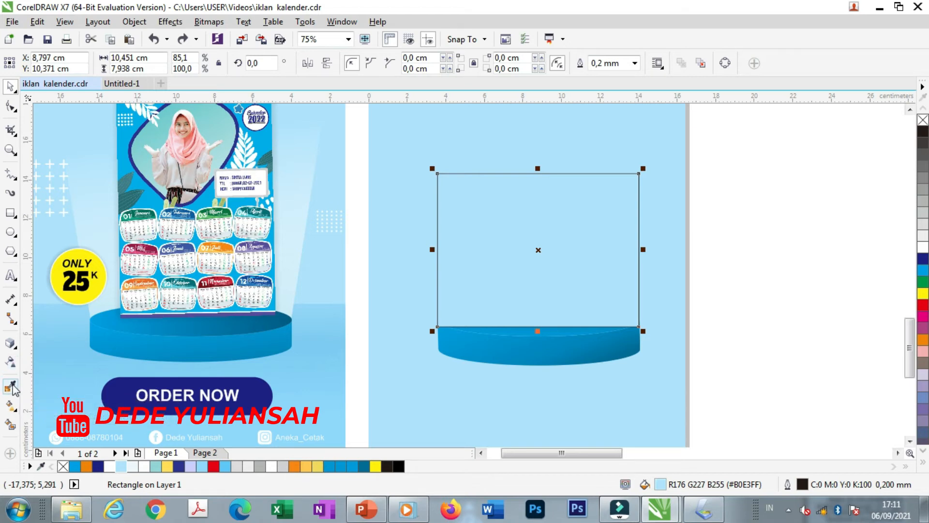
Step: Apply a vertical linear fountain fill to the rectangle, running from light blue at its base to white at its upper edge
{"action": "left_click", "coordinate": [11, 405]}
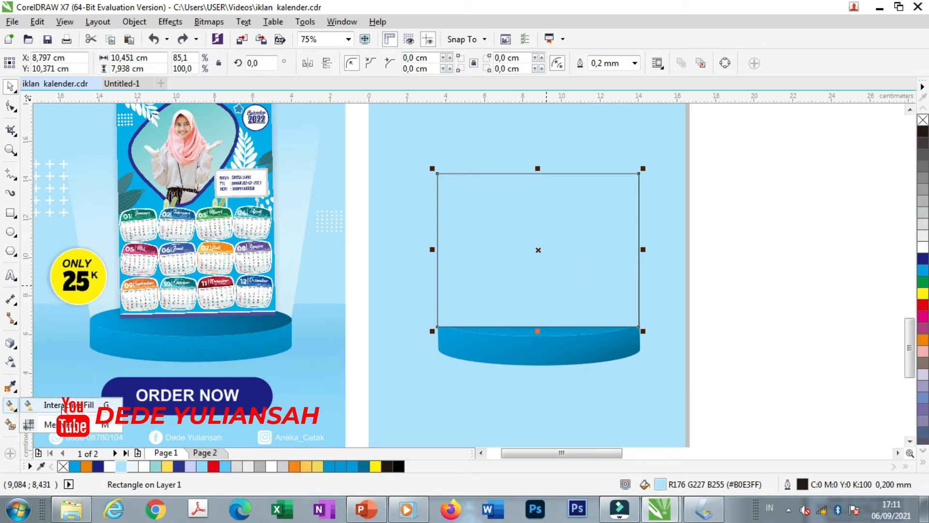
{"action": "left_click", "coordinate": [32, 410]}
{"action": "left_click_drag", "start_coordinate": [527, 238], "coordinate": [595, 214]}
{"action": "left_click_drag", "start_coordinate": [527, 238], "coordinate": [587, 362]}
{"action": "left_click_drag", "start_coordinate": [594, 213], "coordinate": [575, 140]}
{"action": "left_click_drag", "start_coordinate": [587, 363], "coordinate": [563, 348]}
{"action": "left_click_drag", "start_coordinate": [575, 139], "coordinate": [551, 128]}
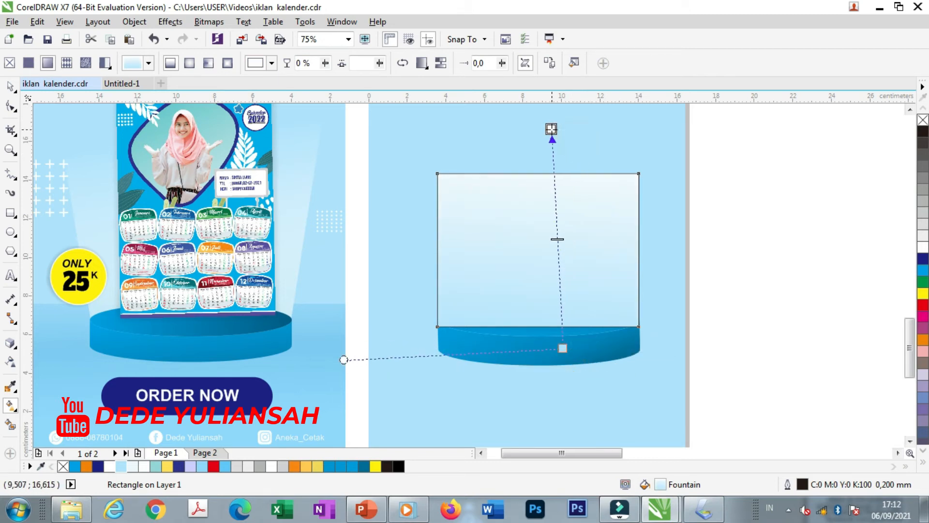
{"action": "left_click_drag", "start_coordinate": [562, 348], "coordinate": [547, 387]}
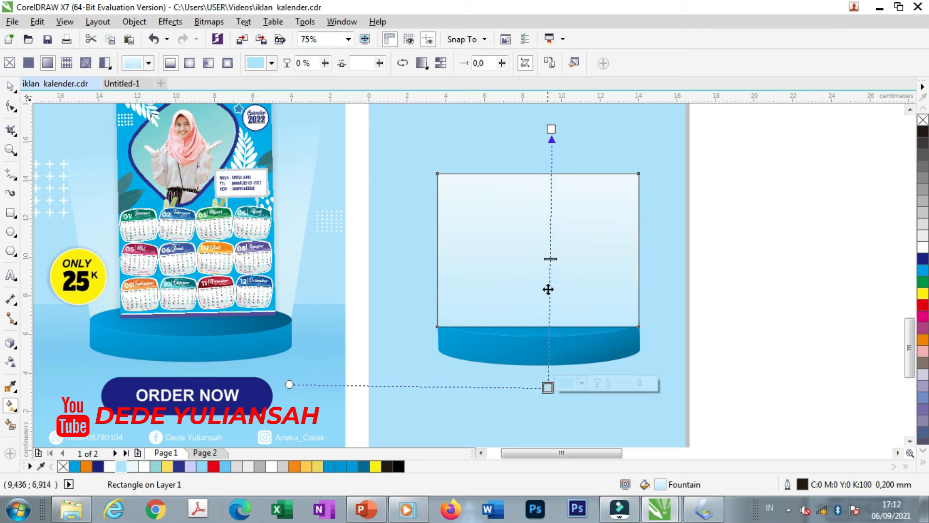
Step: Straighten and shorten the gradient so its white end sits just above the rectangle and its blue end just below the lower edge
{"action": "left_click_drag", "start_coordinate": [550, 258], "coordinate": [552, 290]}
{"action": "key", "text": "ctrl+z"}
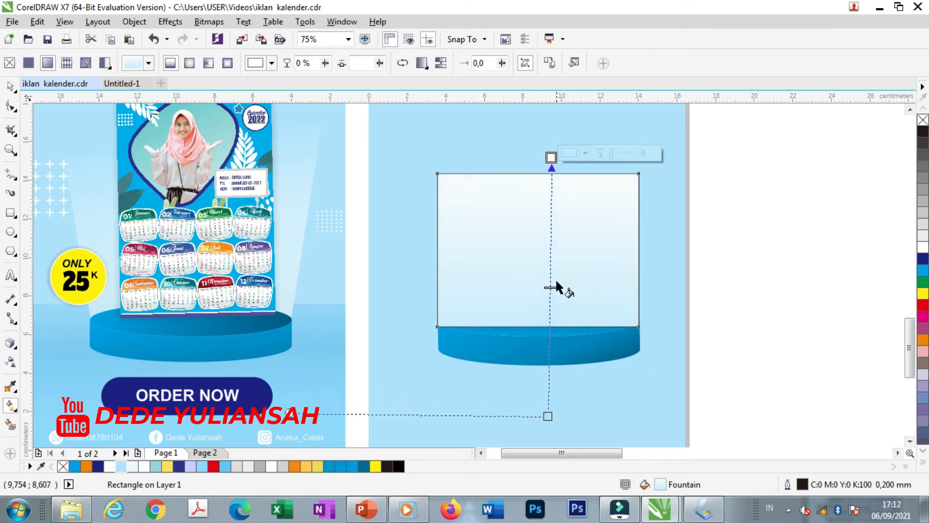
{"action": "left_click_drag", "start_coordinate": [550, 156], "coordinate": [541, 157]}
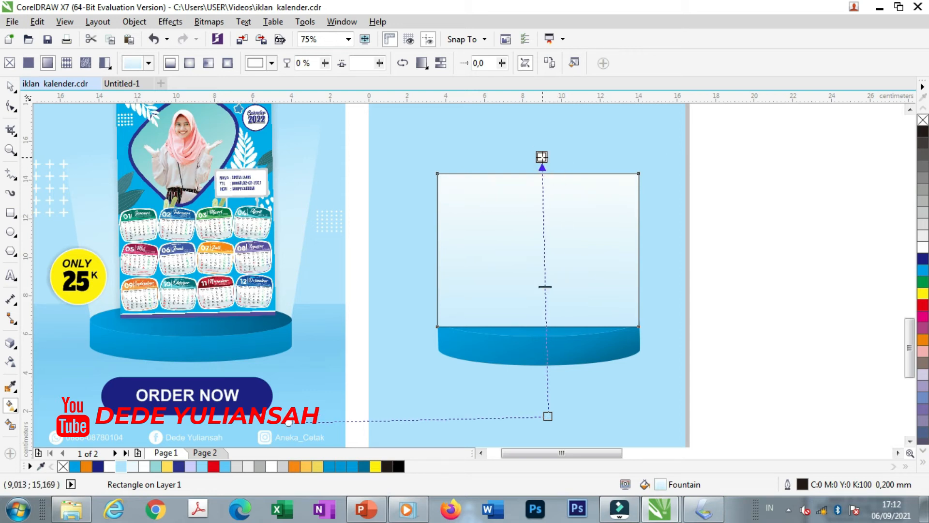
{"action": "left_click_drag", "start_coordinate": [548, 416], "coordinate": [541, 334]}
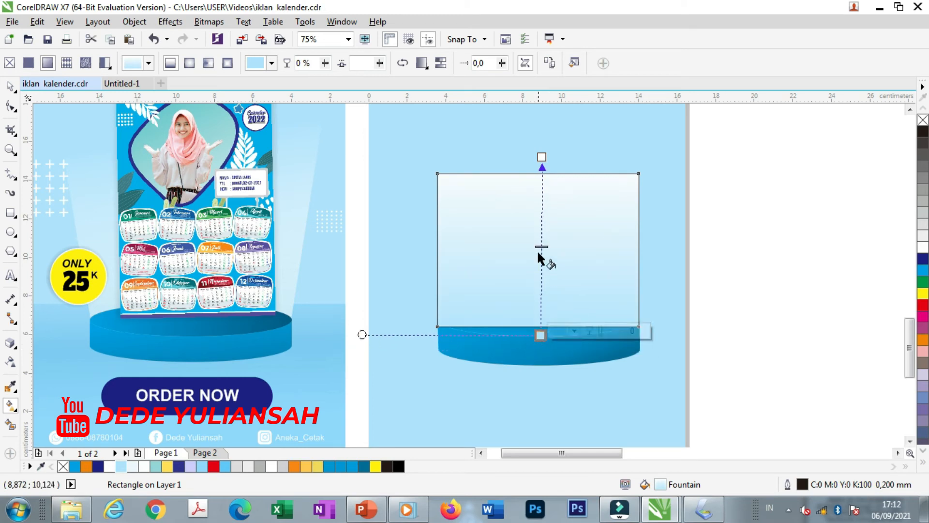
{"action": "left_click_drag", "start_coordinate": [542, 247], "coordinate": [542, 243]}
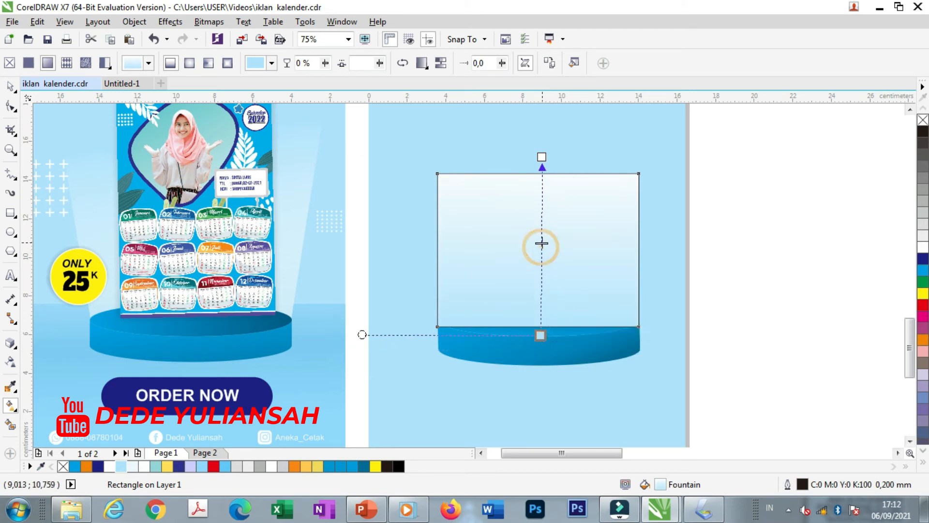
Step: Convert the gradient-filled rectangle to curves
{"action": "left_click", "coordinate": [11, 88]}
{"action": "left_click", "coordinate": [800, 254]}
{"action": "left_click", "coordinate": [596, 247]}
{"action": "right_click", "coordinate": [600, 248]}
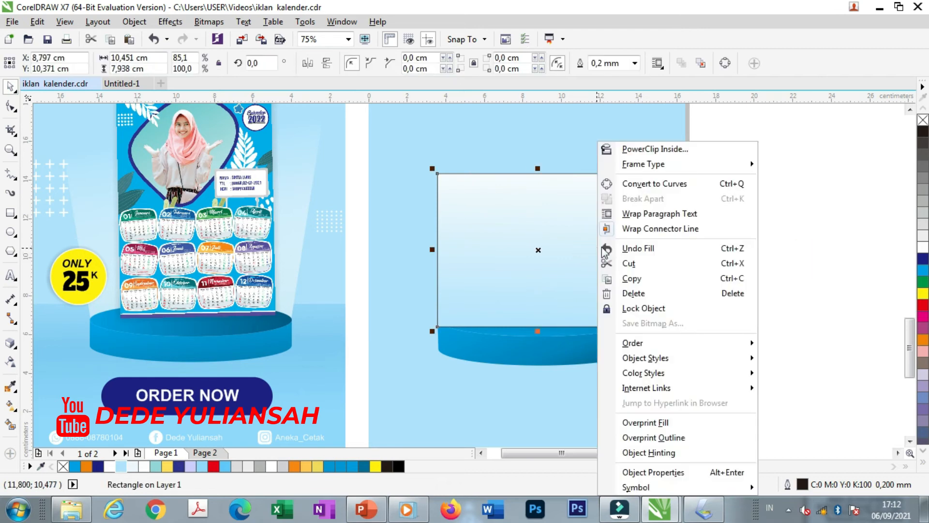
{"action": "left_click", "coordinate": [653, 186]}
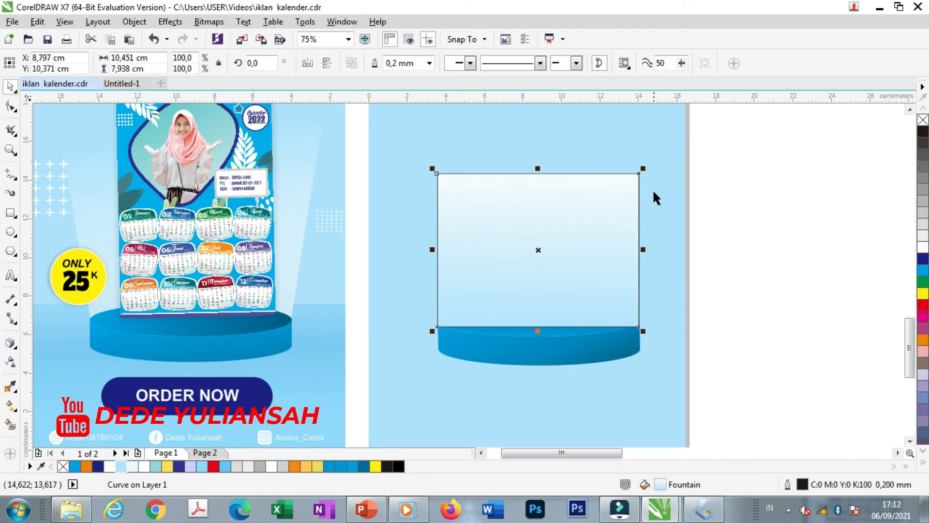
Step: Move both upper corner nodes outward to flare the shape into a beam about 12.07 cm wide
{"action": "left_click", "coordinate": [11, 107]}
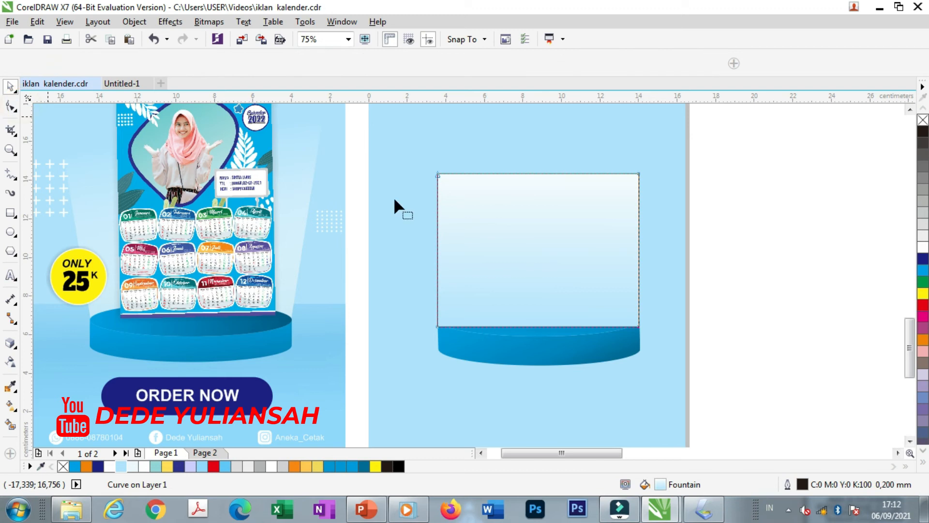
{"action": "left_click", "coordinate": [433, 176]}
{"action": "left_click_drag", "start_coordinate": [432, 176], "coordinate": [421, 175]}
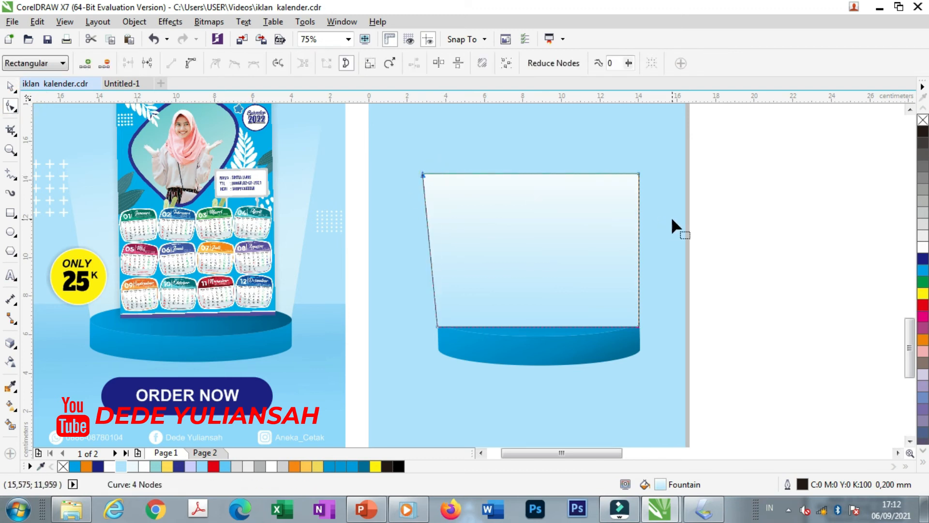
{"action": "left_click_drag", "start_coordinate": [637, 173], "coordinate": [655, 174]}
{"action": "left_click", "coordinate": [10, 86]}
{"action": "right_click", "coordinate": [515, 268]}
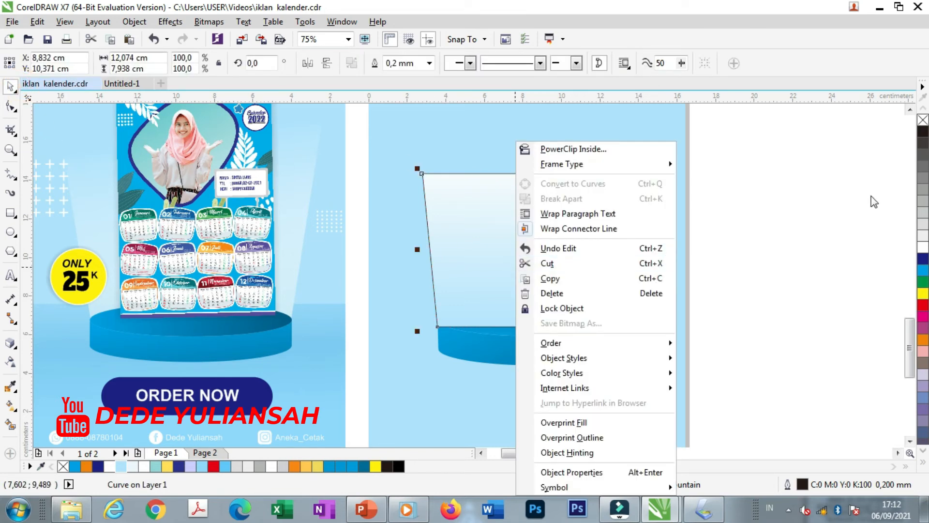
{"action": "left_click", "coordinate": [858, 209]}
Step: Convert the beam's lower edge to a curve and bow it downward to follow the front rim of the podium's top ellipse
{"action": "scroll", "coordinate": [570, 366], "scroll_direction": "up", "scroll_amount": 2}
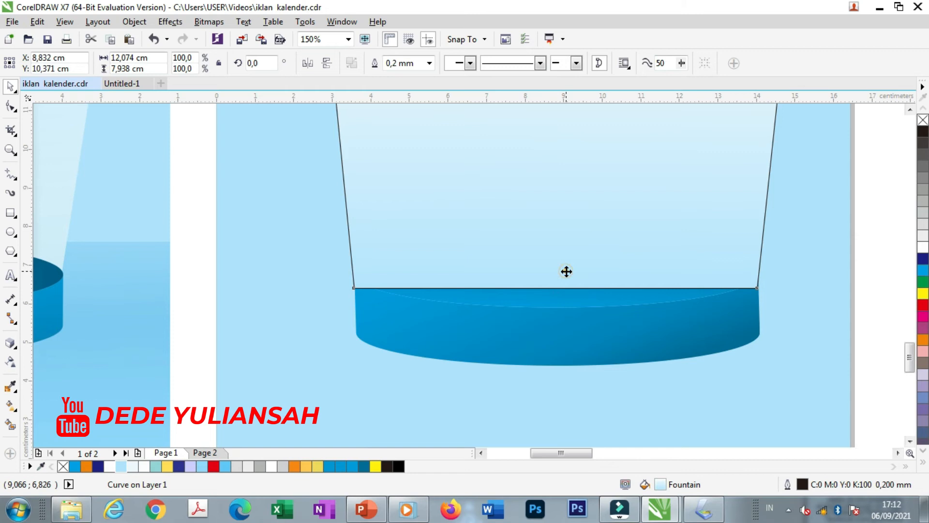
{"action": "left_click", "coordinate": [11, 105]}
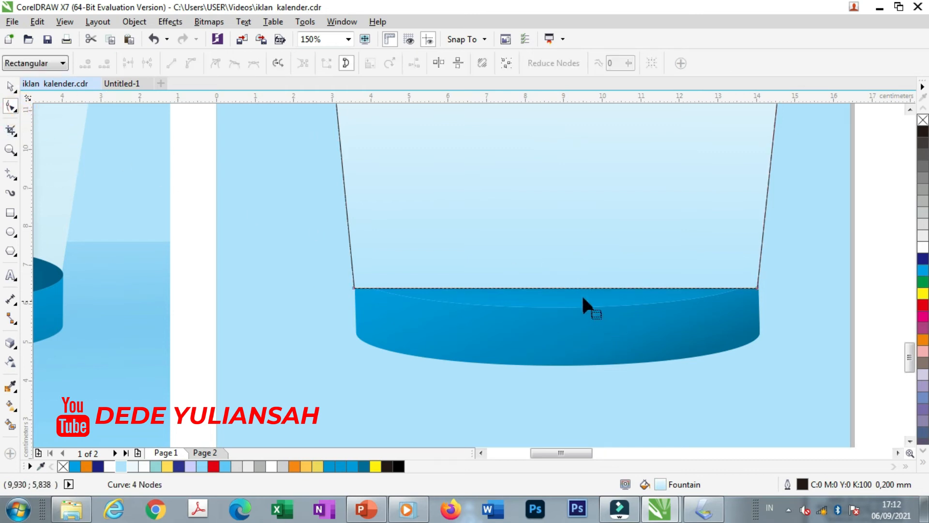
{"action": "left_click", "coordinate": [551, 288]}
{"action": "left_click", "coordinate": [197, 66]}
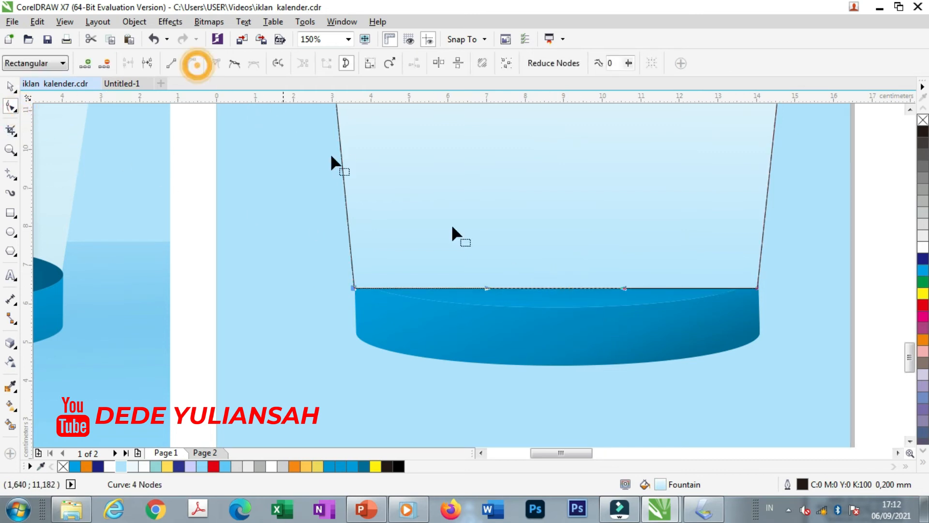
{"action": "left_click_drag", "start_coordinate": [567, 288], "coordinate": [536, 324]}
{"action": "scroll", "coordinate": [488, 362], "scroll_direction": "down", "scroll_amount": 2}
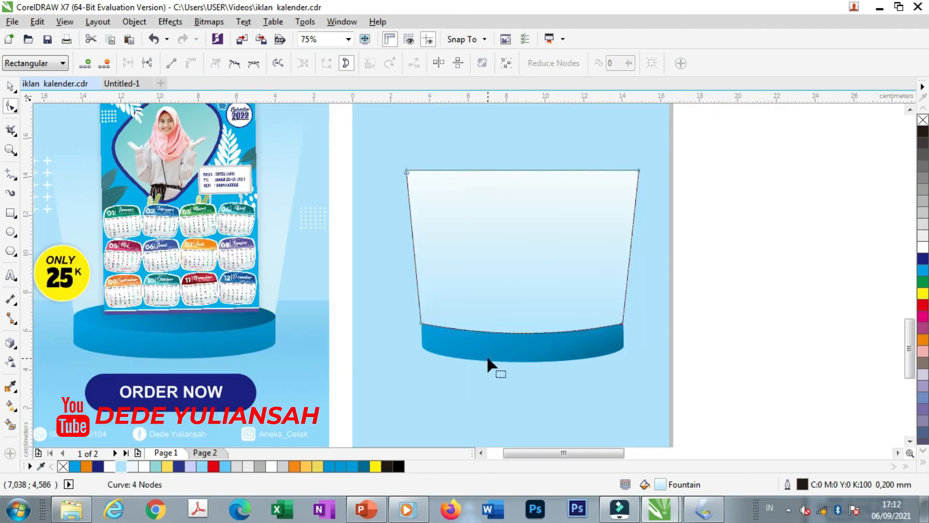
Step: Remove the outline from the beam shape
{"action": "left_click", "coordinate": [9, 86]}
{"action": "right_click", "coordinate": [922, 120]}
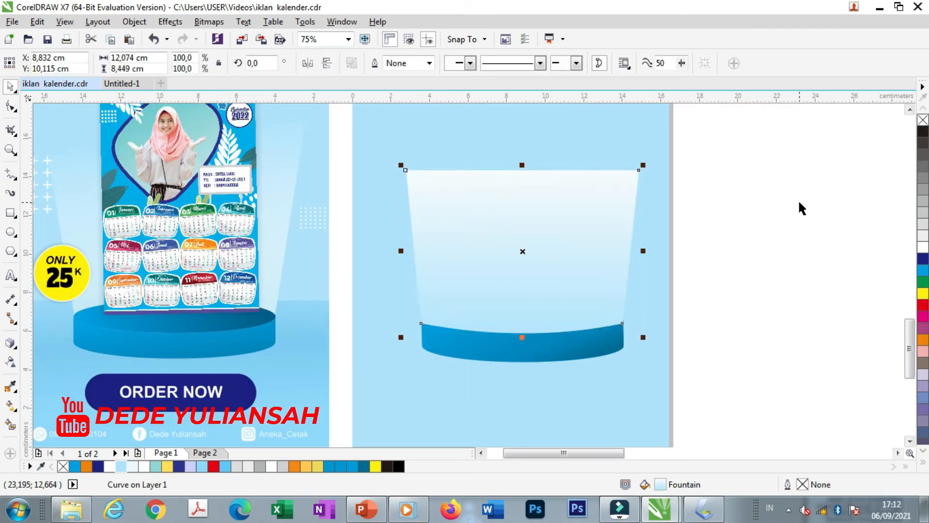
{"action": "left_click", "coordinate": [799, 202]}
Step: Apply a vertical linear transparency to the beam so it fades out upward, with its opaque end at the podium's base
{"action": "scroll", "coordinate": [607, 245], "scroll_direction": "down", "scroll_amount": 2}
{"action": "left_click", "coordinate": [579, 255]}
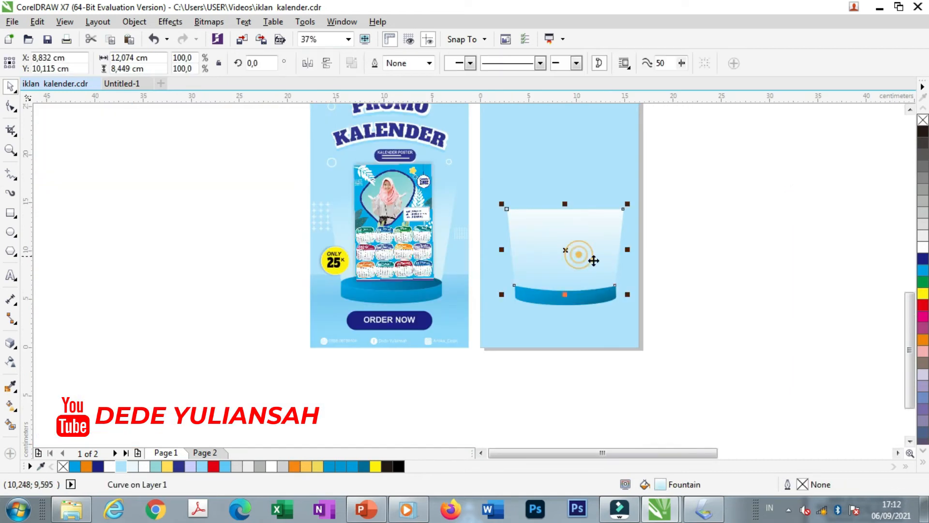
{"action": "left_click", "coordinate": [10, 362]}
{"action": "left_click_drag", "start_coordinate": [562, 227], "coordinate": [563, 194]}
{"action": "left_click_drag", "start_coordinate": [562, 228], "coordinate": [566, 289]}
{"action": "left_click_drag", "start_coordinate": [561, 193], "coordinate": [565, 208]}
{"action": "left_click_drag", "start_coordinate": [566, 290], "coordinate": [568, 304]}
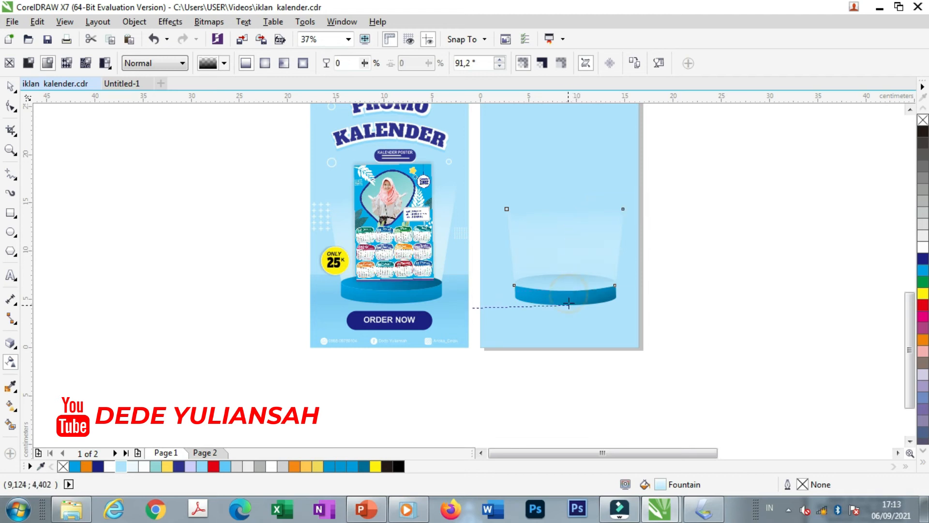
{"action": "left_click", "coordinate": [10, 86]}
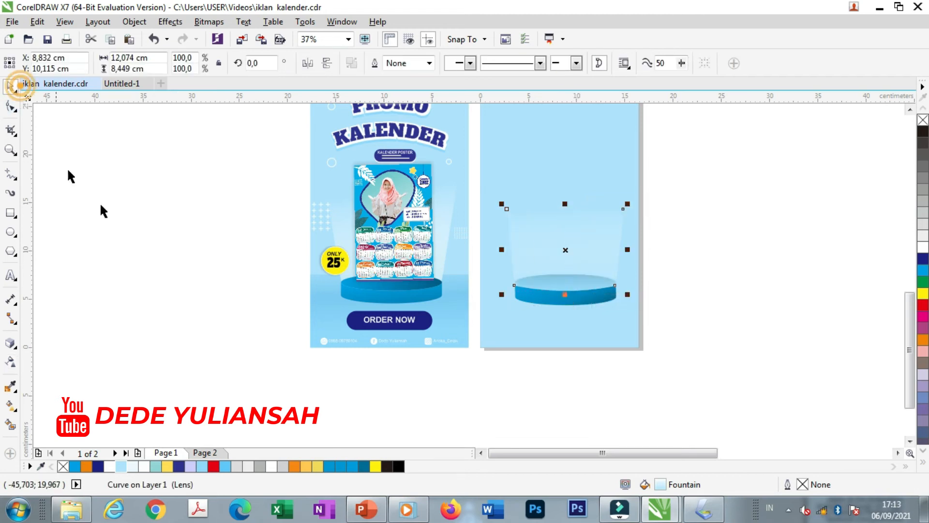
Step: Select the three podium pieces and bring them in front of the beam
{"action": "left_click", "coordinate": [125, 224]}
{"action": "scroll", "coordinate": [571, 289], "scroll_direction": "up", "scroll_amount": 2}
{"action": "left_click", "coordinate": [576, 315]}
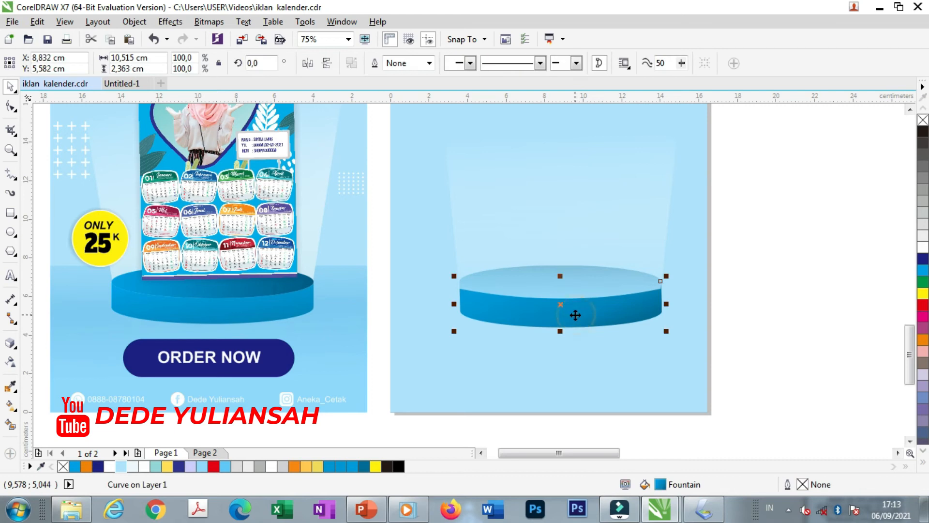
{"action": "left_click_drag", "start_coordinate": [781, 354], "coordinate": [400, 238]}
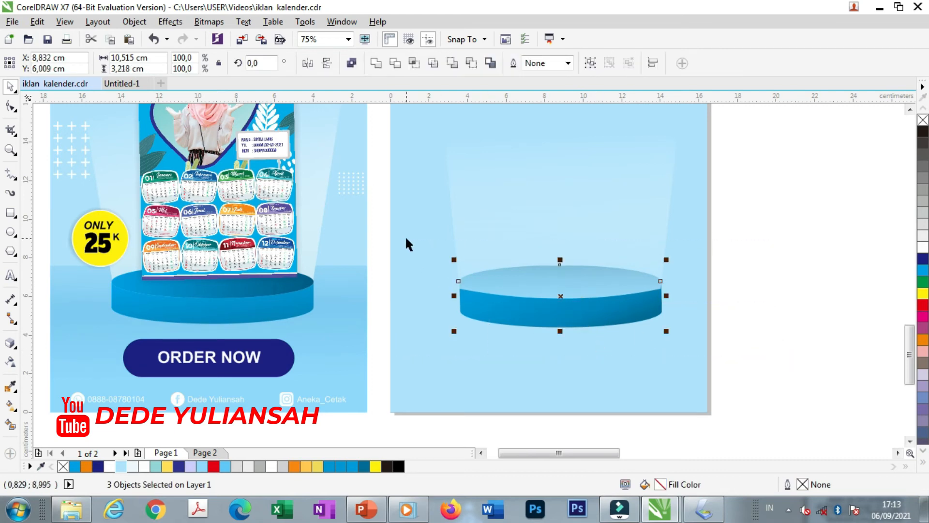
{"action": "scroll", "coordinate": [513, 292], "scroll_direction": "down", "scroll_amount": 2}
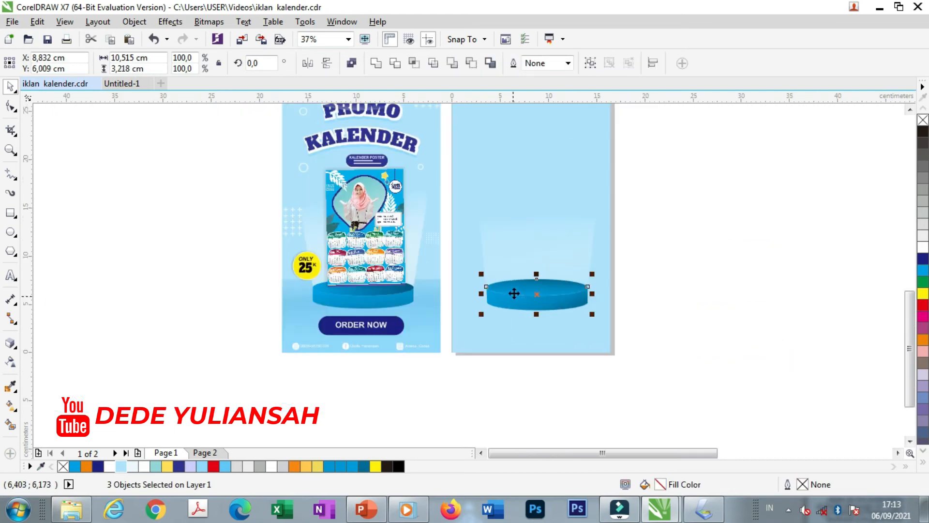
Step: Raise the beam's two upper corner nodes and spread them slightly outward to make the beam taller and wider
{"action": "left_click", "coordinate": [539, 224]}
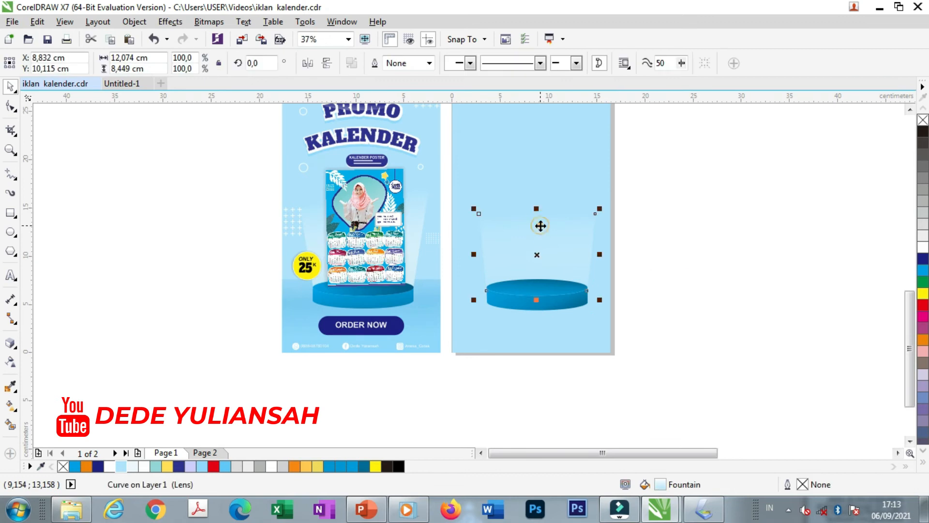
{"action": "left_click", "coordinate": [11, 105]}
{"action": "scroll", "coordinate": [469, 213], "scroll_direction": "up", "scroll_amount": 2}
{"action": "left_click_drag", "start_coordinate": [487, 214], "coordinate": [475, 203]}
{"action": "left_click_drag", "start_coordinate": [721, 210], "coordinate": [726, 194]}
{"action": "left_click_drag", "start_coordinate": [474, 203], "coordinate": [472, 187]}
{"action": "left_click_drag", "start_coordinate": [724, 192], "coordinate": [724, 184]}
{"action": "scroll", "coordinate": [632, 300], "scroll_direction": "down", "scroll_amount": 1}
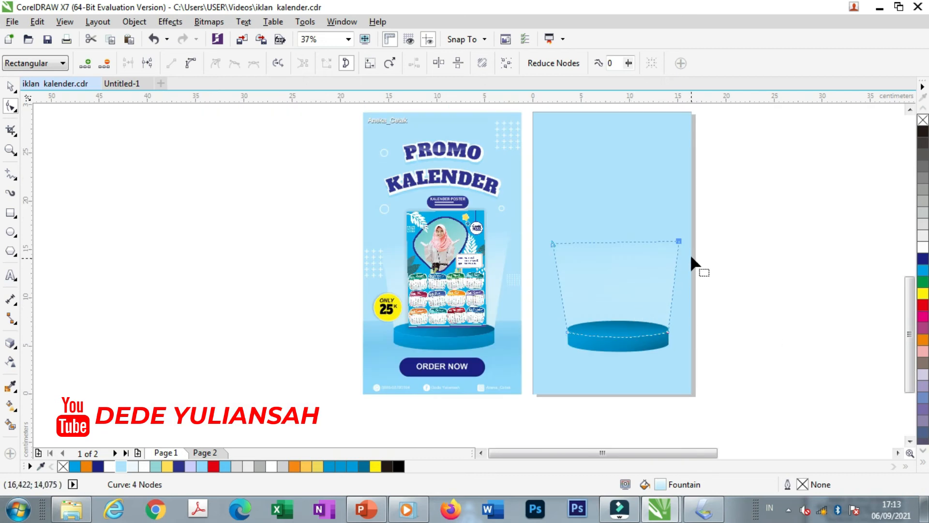
{"action": "scroll", "coordinate": [690, 254], "scroll_direction": "up", "scroll_amount": 1}
{"action": "left_click_drag", "start_coordinate": [408, 240], "coordinate": [412, 240]}
{"action": "scroll", "coordinate": [501, 294], "scroll_direction": "down", "scroll_amount": 1}
{"action": "key", "text": "space"}
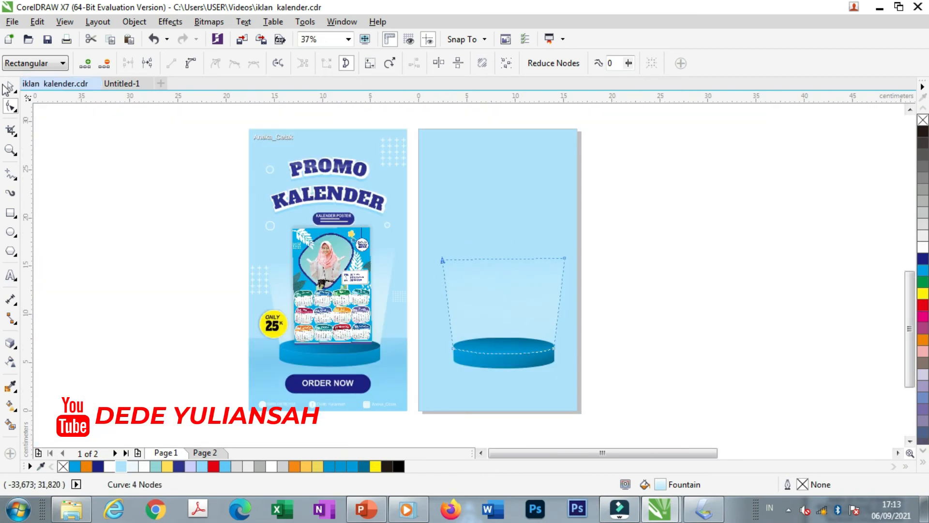
{"action": "left_click_drag", "start_coordinate": [650, 391], "coordinate": [385, 208]}
{"action": "left_click", "coordinate": [631, 346]}
{"action": "left_click", "coordinate": [627, 366]}
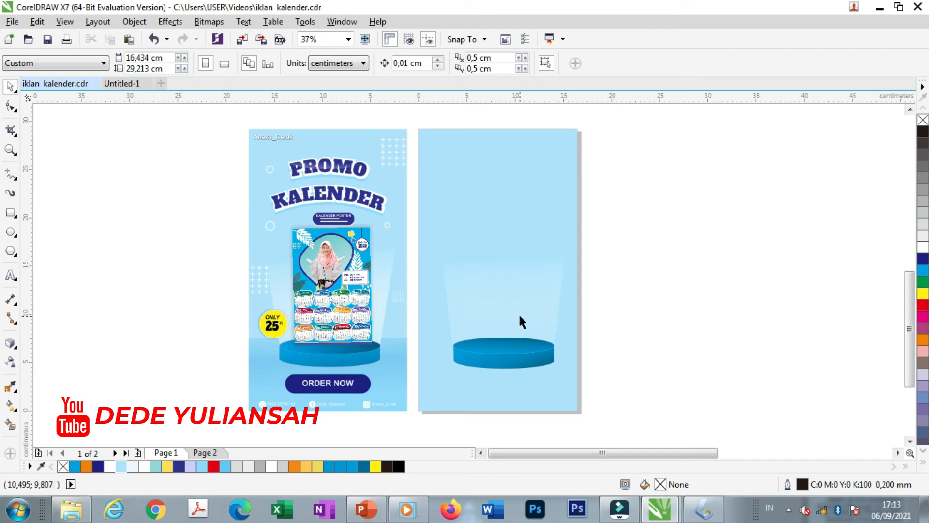
Step: Copy the calendar picture from the reference poster and place it standing on the new podium
{"action": "scroll", "coordinate": [519, 317], "scroll_direction": "up", "scroll_amount": 2}
{"action": "scroll", "coordinate": [519, 317], "scroll_direction": "down", "scroll_amount": 2}
{"action": "left_click_drag", "start_coordinate": [324, 289], "coordinate": [499, 300]}
{"action": "scroll", "coordinate": [500, 301], "scroll_direction": "up", "scroll_amount": 2}
Step: Copy the ORDER NOW button and the contact row from the reference poster to below the new podium
{"action": "scroll", "coordinate": [512, 332], "scroll_direction": "down", "scroll_amount": 2}
{"action": "left_click_drag", "start_coordinate": [155, 376], "coordinate": [398, 426]}
{"action": "left_click_drag", "start_coordinate": [295, 407], "coordinate": [482, 387]}
{"action": "scroll", "coordinate": [479, 391], "scroll_direction": "up", "scroll_amount": 2}
Step: Group the copied button and contact row, and centre the group horizontally on the poster background
{"action": "key", "text": "ctrl+g"}
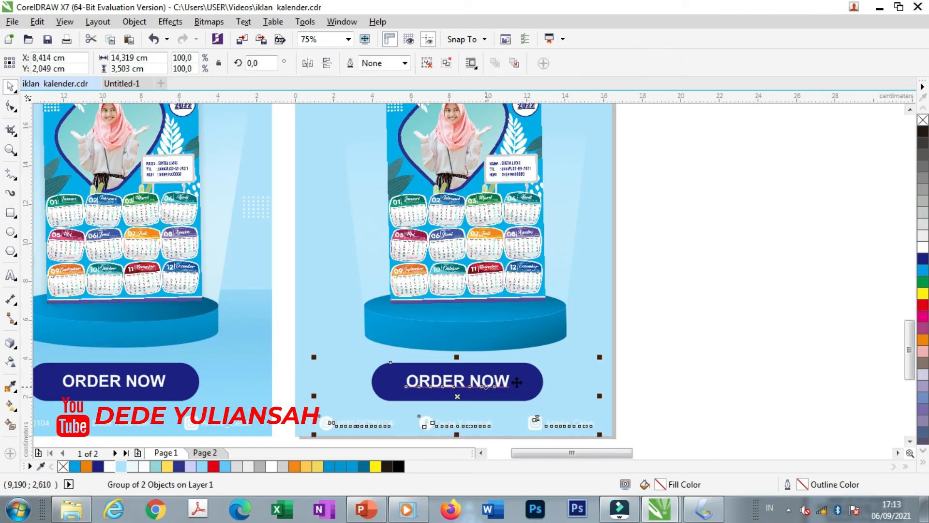
{"action": "left_click", "coordinate": [597, 334], "text": "shift"}
{"action": "key", "text": "c"}
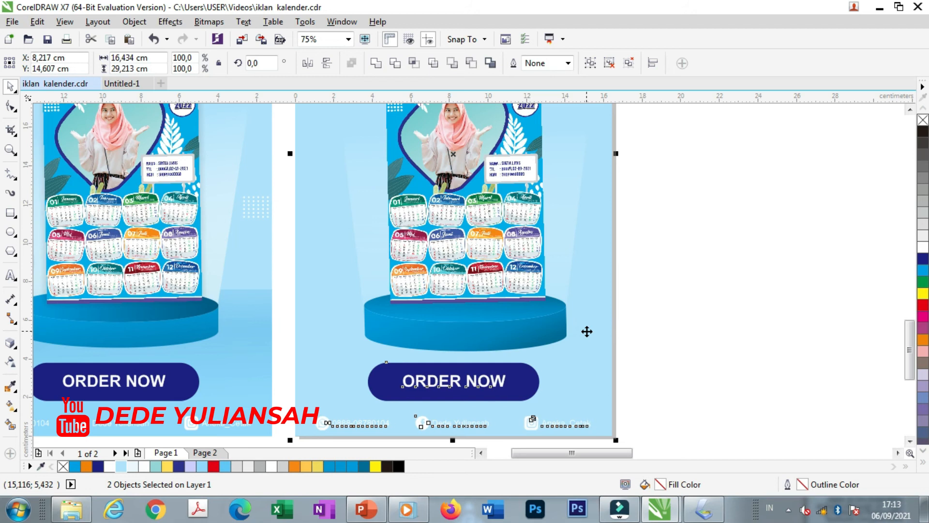
Step: Group the new podium's top ellipse and body, and centre the group horizontally on the poster background
{"action": "left_click", "coordinate": [499, 321]}
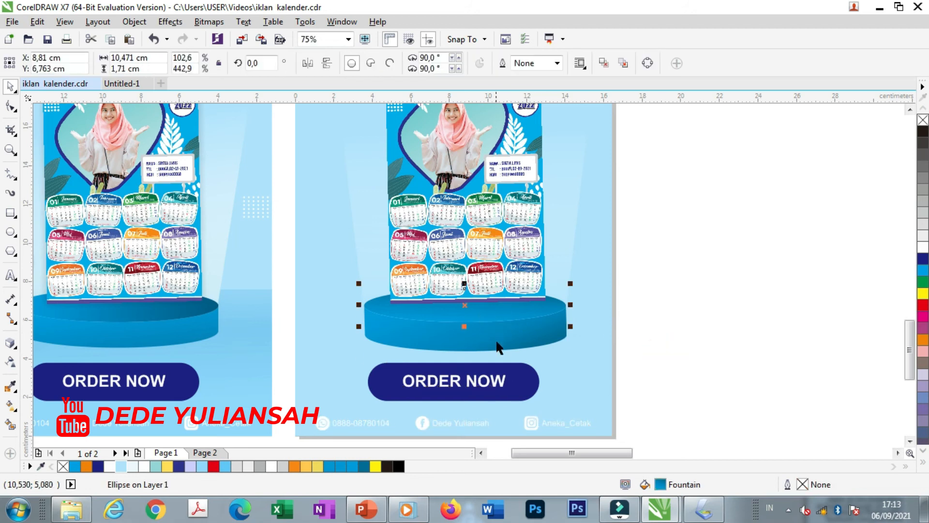
{"action": "left_click", "coordinate": [495, 339], "text": "shift"}
{"action": "key", "text": "ctrl+g"}
{"action": "left_click", "coordinate": [585, 353], "text": "shift"}
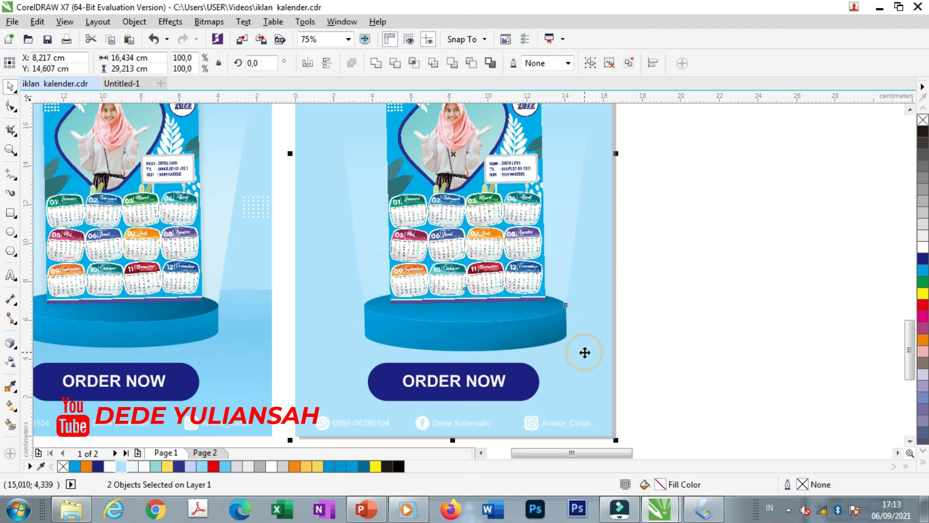
{"action": "key", "text": "c"}
{"action": "left_click", "coordinate": [668, 348]}
Step: Centre the light beam horizontally on the new podium
{"action": "left_click", "coordinate": [561, 263]}
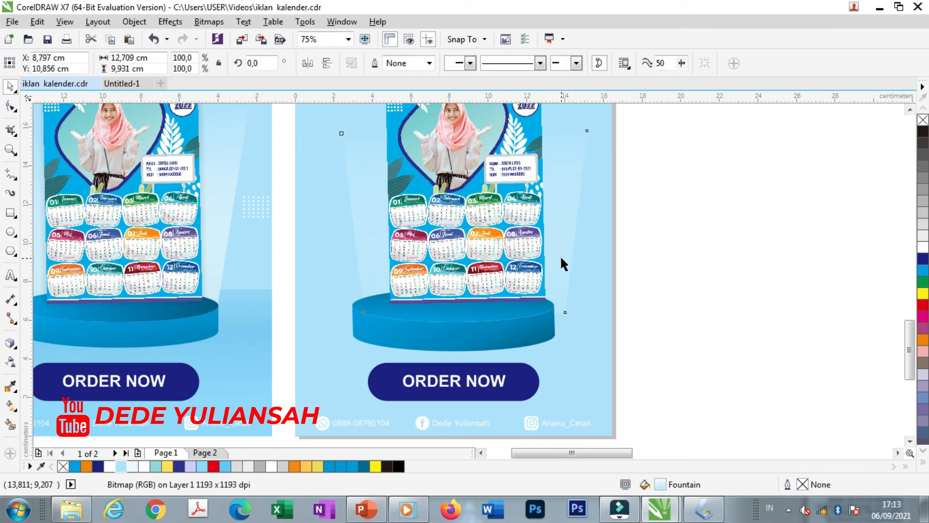
{"action": "left_click", "coordinate": [513, 335], "text": "shift"}
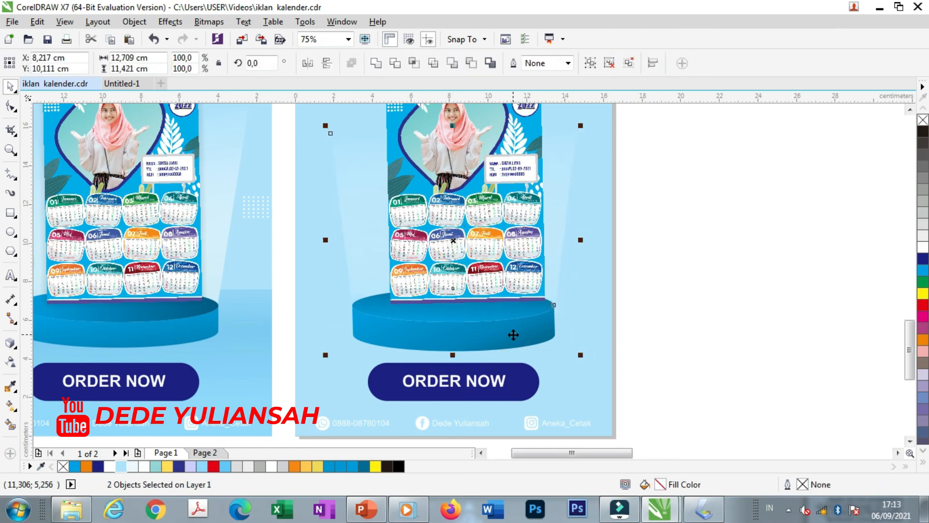
{"action": "left_click", "coordinate": [619, 338]}
Step: Centre the calendar picture horizontally on the new poster's background
{"action": "left_click", "coordinate": [566, 344]}
{"action": "left_click", "coordinate": [572, 347], "text": "shift"}
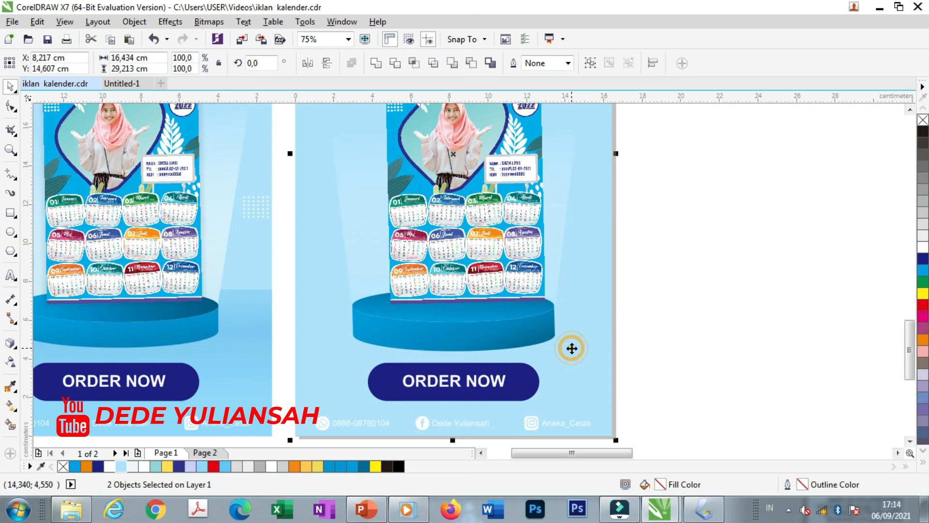
{"action": "key", "text": "c"}
{"action": "scroll", "coordinate": [569, 347], "scroll_direction": "down", "scroll_amount": 2}
{"action": "left_click", "coordinate": [635, 321]}
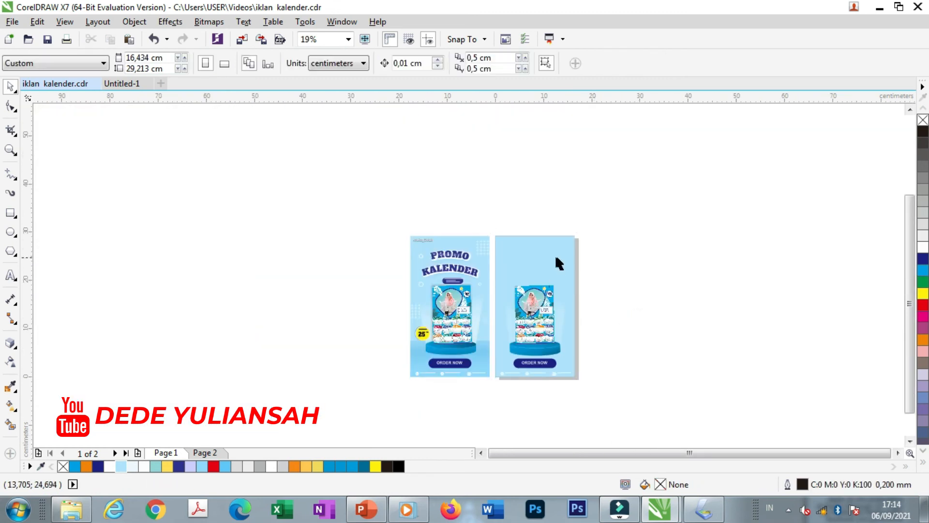
Step: Copy the shop name, PROMO KALENDER title, KALENDER POSTER label, circles and plus pattern from the reference to the same place on the new poster
{"action": "scroll", "coordinate": [557, 256], "scroll_direction": "up", "scroll_amount": 1}
{"action": "scroll", "coordinate": [483, 272], "scroll_direction": "down", "scroll_amount": 1}
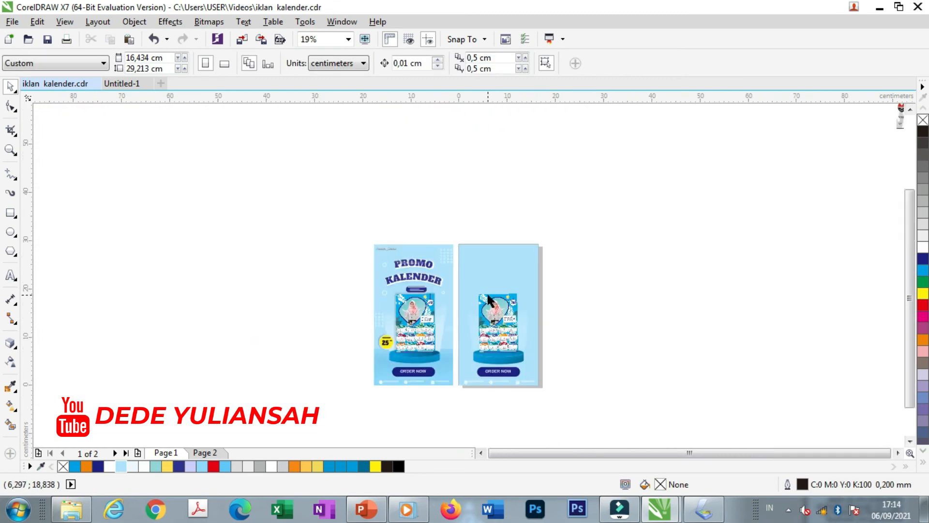
{"action": "scroll", "coordinate": [489, 298], "scroll_direction": "up", "scroll_amount": 1}
{"action": "left_click_drag", "start_coordinate": [170, 176], "coordinate": [416, 300]}
{"action": "left_click_drag", "start_coordinate": [339, 266], "coordinate": [507, 269]}
{"action": "scroll", "coordinate": [518, 236], "scroll_direction": "up", "scroll_amount": 2}
{"action": "left_click_drag", "start_coordinate": [519, 238], "coordinate": [523, 238]}
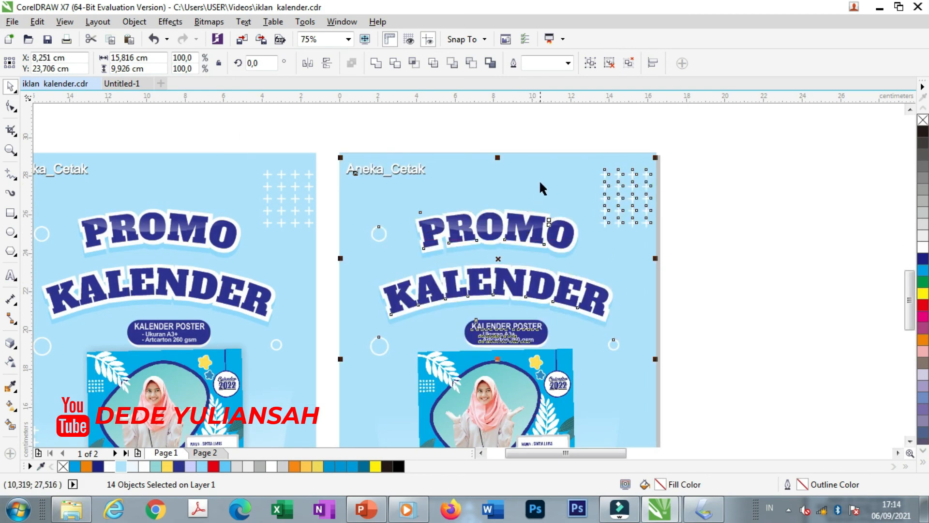
{"action": "scroll", "coordinate": [542, 184], "scroll_direction": "down", "scroll_amount": 2}
{"action": "left_click", "coordinate": [658, 307]}
Step: Compare the new poster's title, calendar, light beam and podium with the reference poster
{"action": "scroll", "coordinate": [527, 296], "scroll_direction": "down", "scroll_amount": 2}
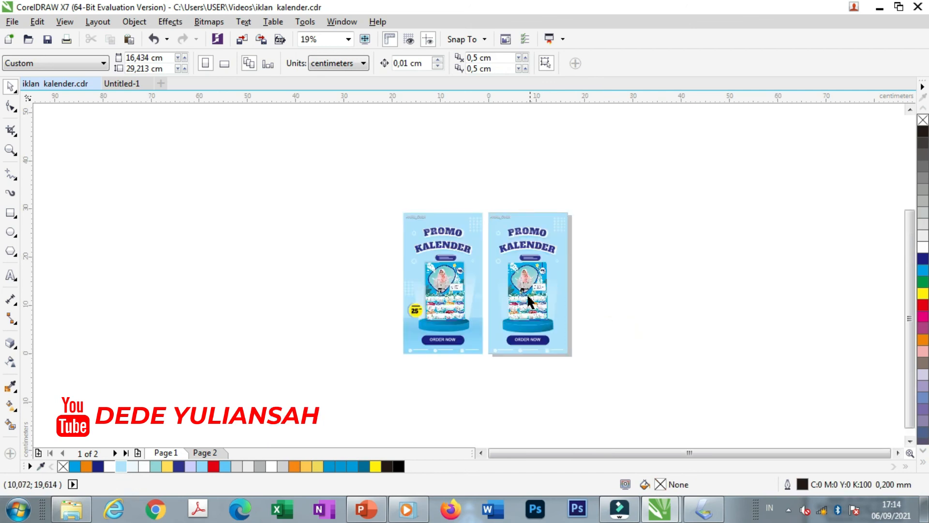
{"action": "scroll", "coordinate": [532, 333], "scroll_direction": "up", "scroll_amount": 1}
{"action": "scroll", "coordinate": [538, 295], "scroll_direction": "up", "scroll_amount": 2}
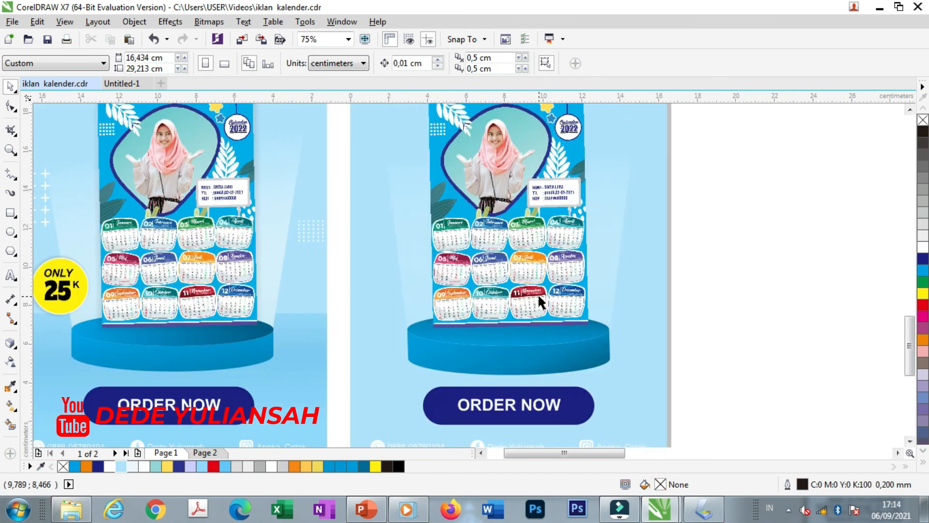
{"action": "scroll", "coordinate": [531, 332], "scroll_direction": "down", "scroll_amount": 2}
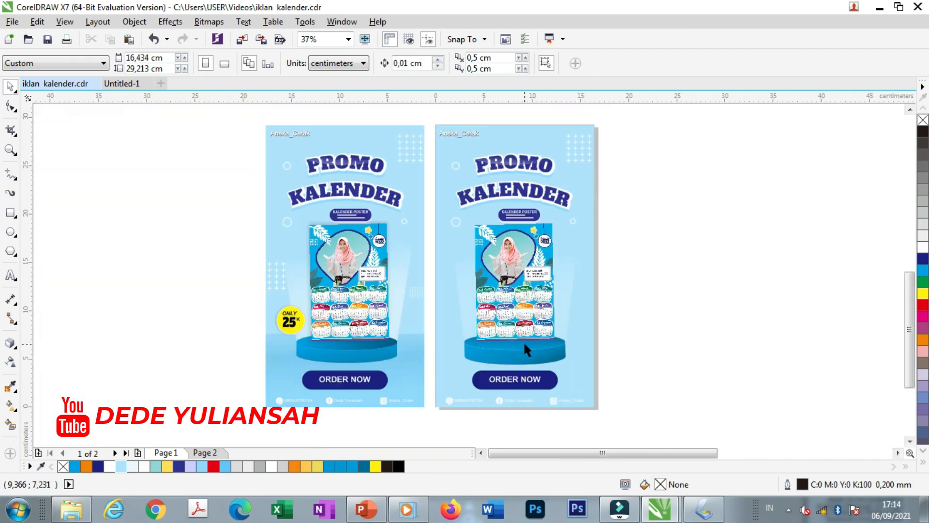
{"action": "scroll", "coordinate": [513, 155], "scroll_direction": "up", "scroll_amount": 1}
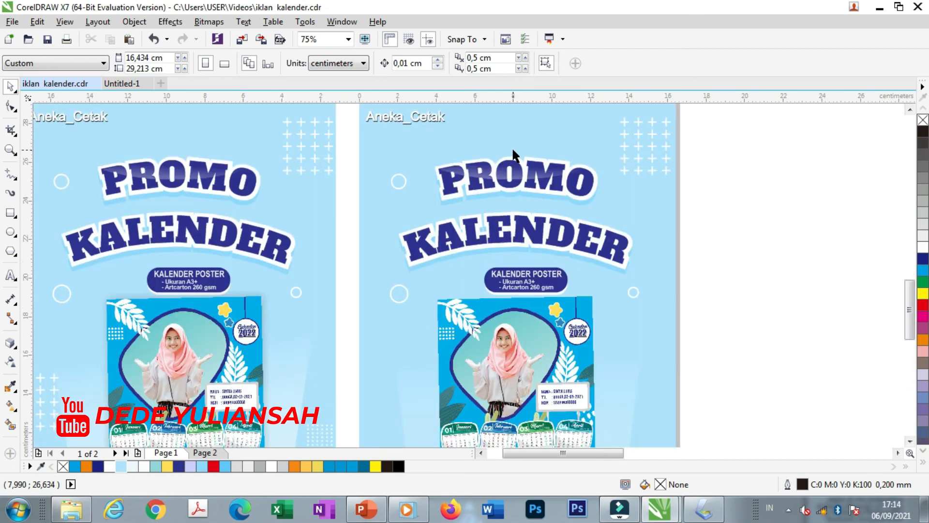
{"action": "scroll", "coordinate": [516, 162], "scroll_direction": "down", "scroll_amount": 1}
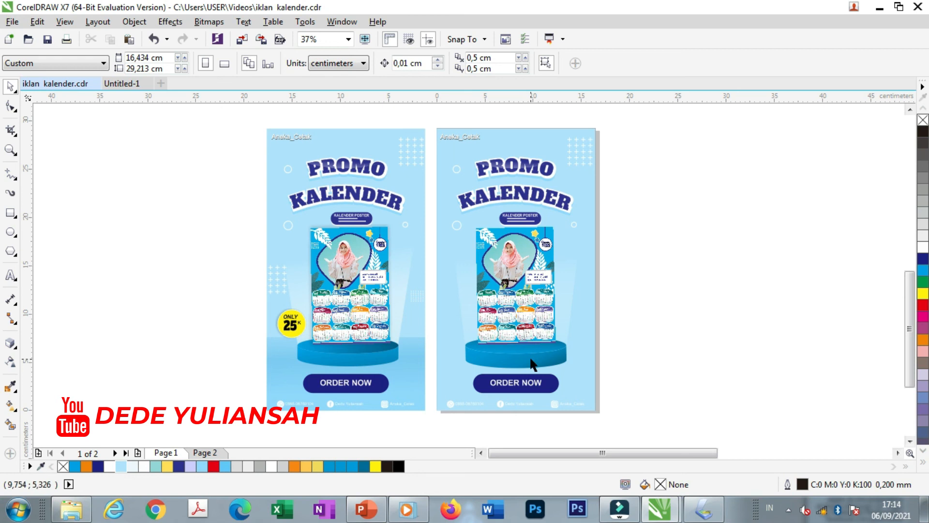
{"action": "scroll", "coordinate": [533, 363], "scroll_direction": "up", "scroll_amount": 1}
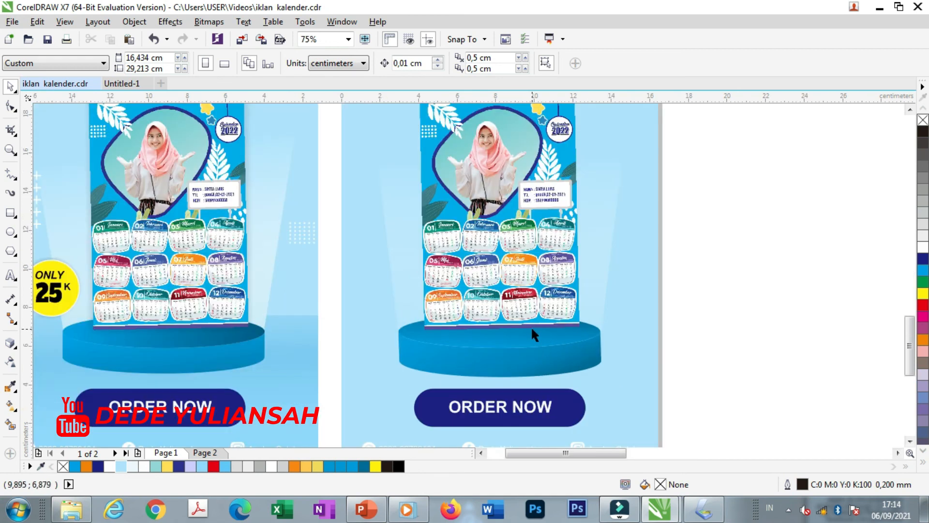
{"action": "scroll", "coordinate": [530, 326], "scroll_direction": "down", "scroll_amount": 1}
{"action": "scroll", "coordinate": [517, 183], "scroll_direction": "up", "scroll_amount": 1}
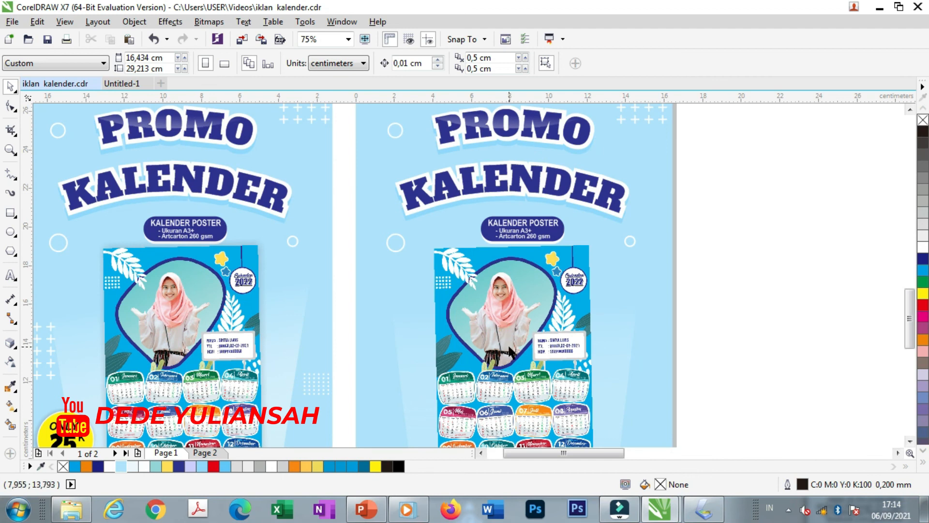
{"action": "scroll", "coordinate": [509, 350], "scroll_direction": "up", "scroll_amount": 1}
{"action": "scroll", "coordinate": [509, 347], "scroll_direction": "down", "scroll_amount": 1}
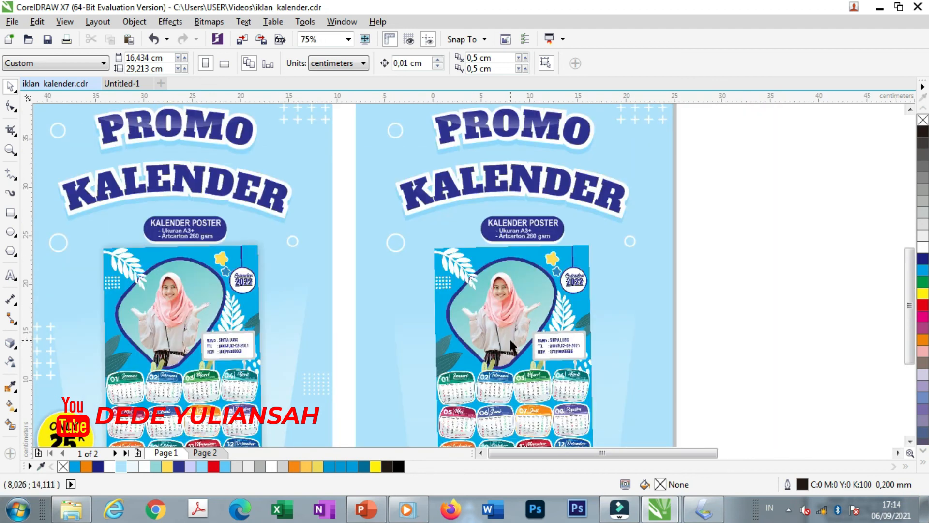
Step: Add the Arial text "Thank You" above the new poster and enlarge it to about 58.6 pt
{"action": "scroll", "coordinate": [509, 339], "scroll_direction": "down", "scroll_amount": 1}
{"action": "left_click", "coordinate": [11, 275]}
{"action": "left_click", "coordinate": [460, 173]}
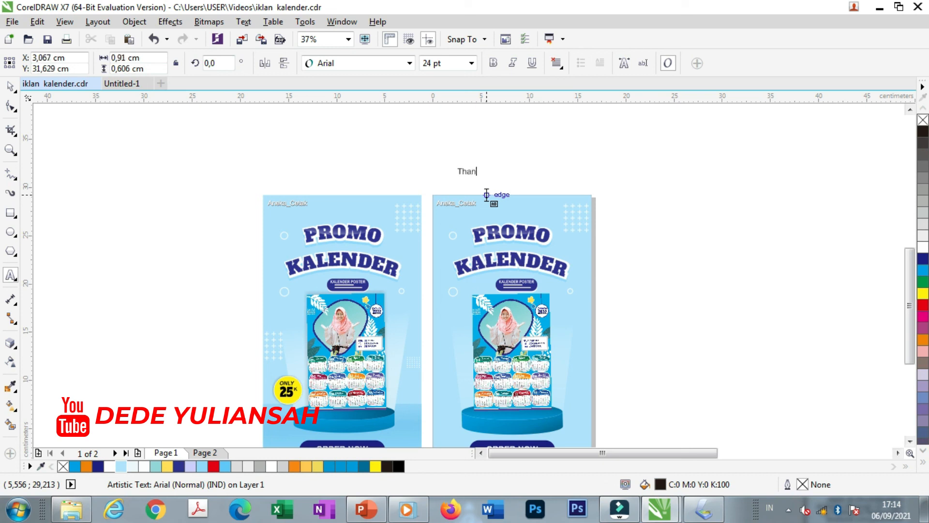
{"action": "key", "text": "BackSpace"}
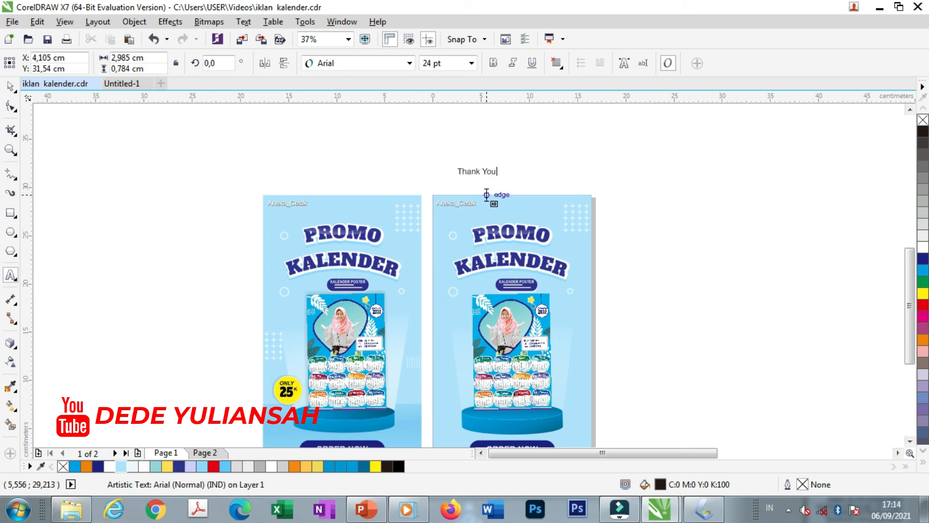
{"action": "left_click", "coordinate": [10, 86]}
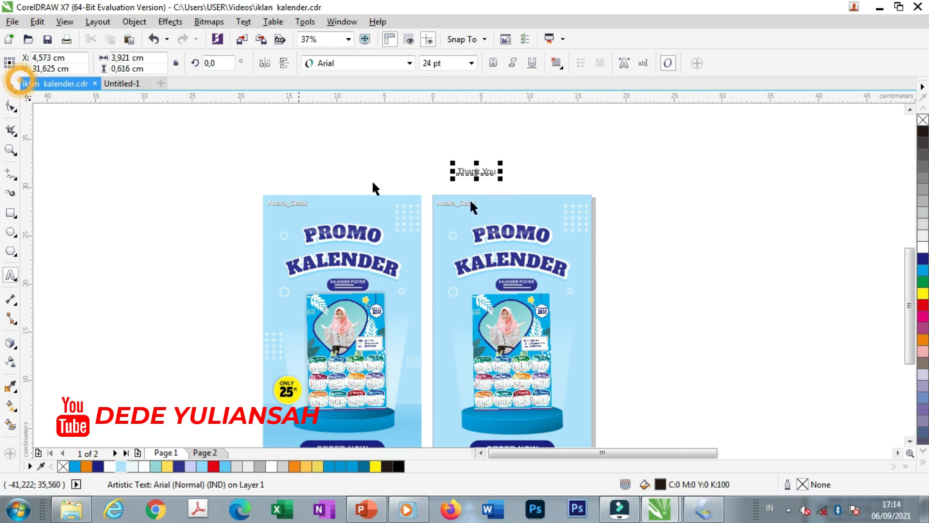
{"action": "left_click_drag", "start_coordinate": [502, 161], "coordinate": [574, 168]}
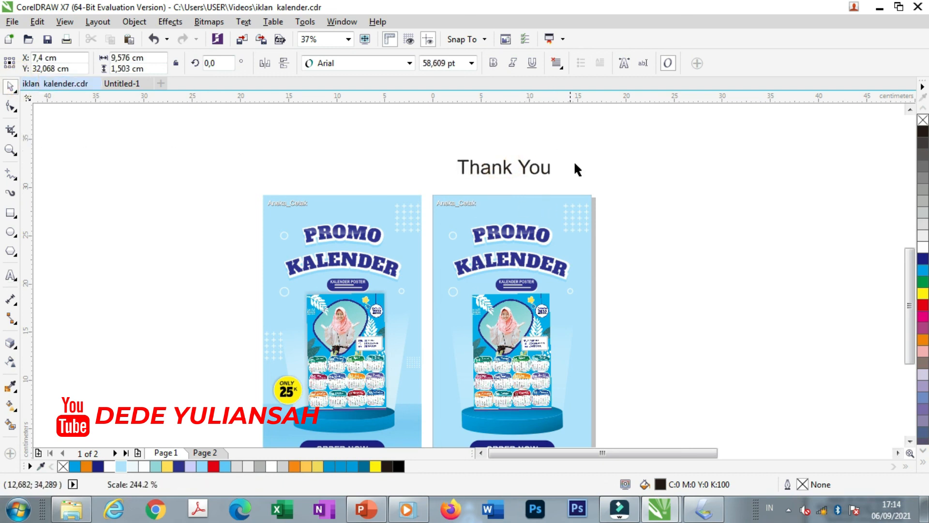
{"action": "left_click", "coordinate": [621, 232]}
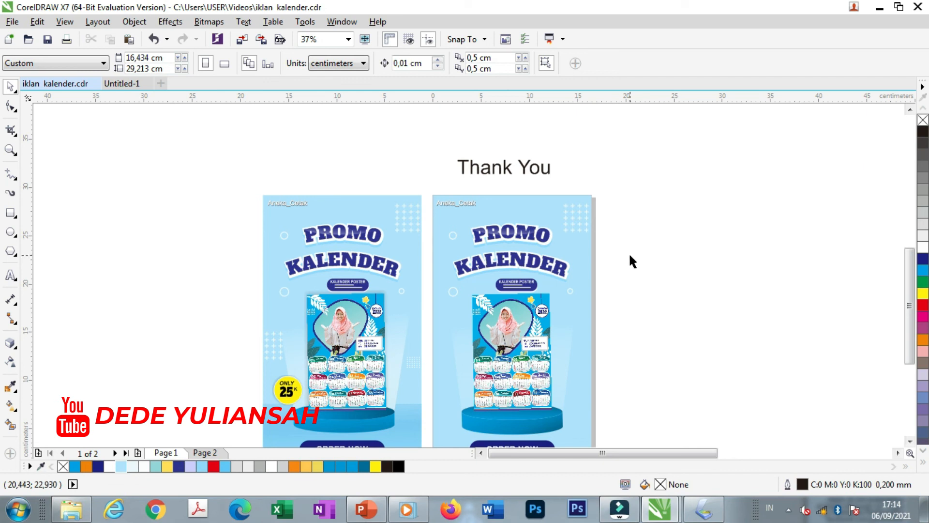